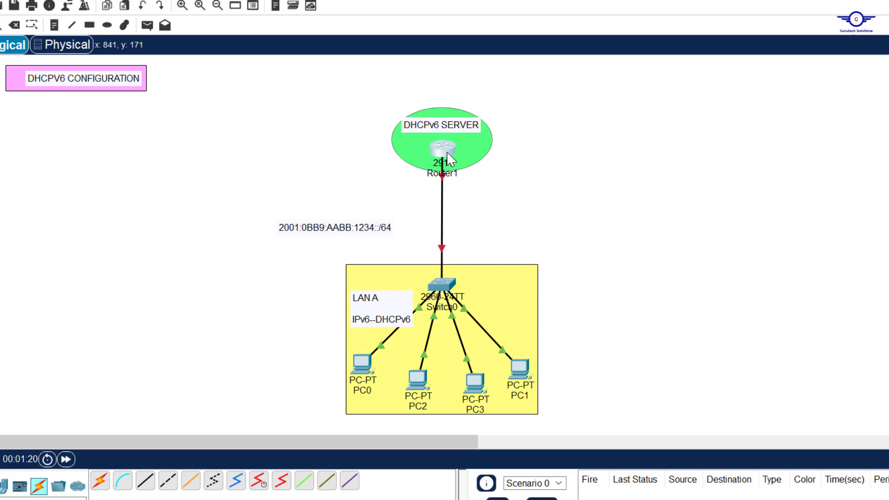
# Nudge Router1 back into position on the topology
pyautogui.moveTo(446, 151); pyautogui.dragTo(445, 151)
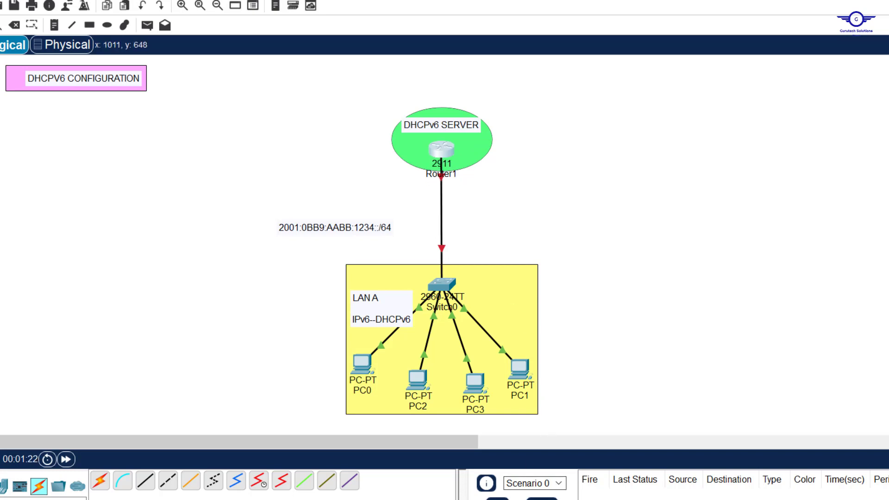
pyautogui.click(528, 463)
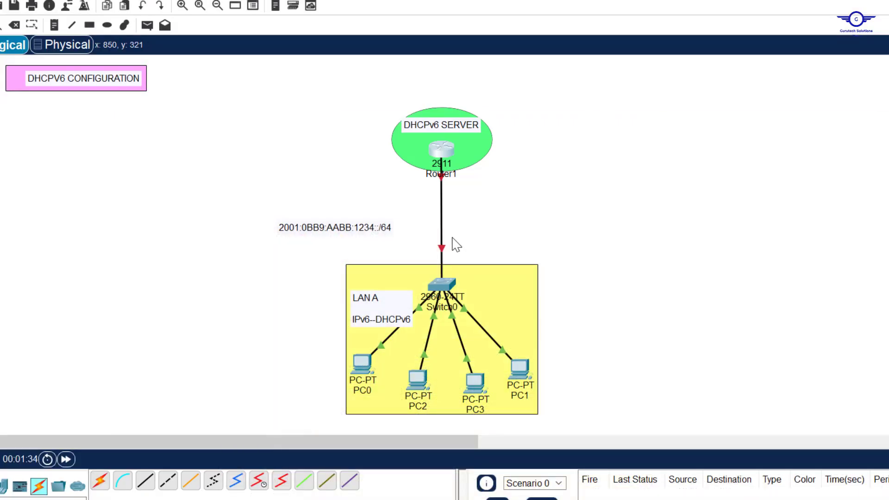
pyautogui.moveTo(439, 148); pyautogui.dragTo(445, 152)
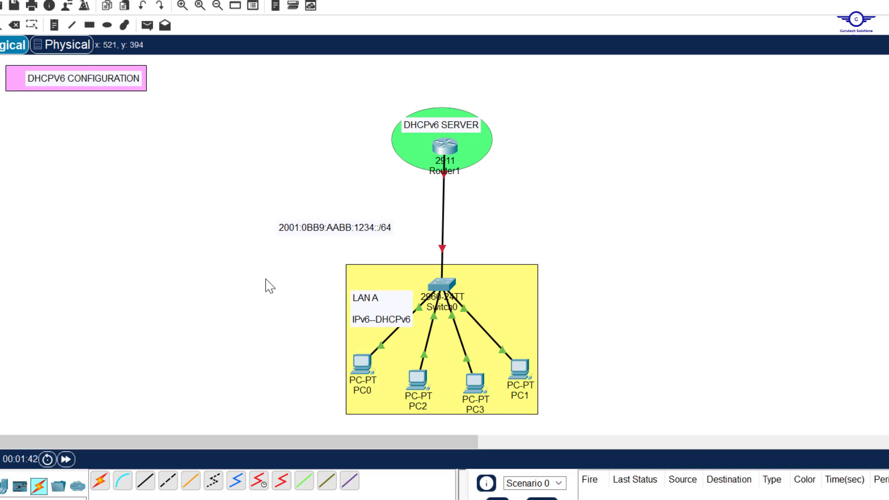
# Move the 2001:0BB9:AABB:1234::/64 label up and right, beside Router1's link
pyautogui.moveTo(265, 279); pyautogui.dragTo(588, 428)
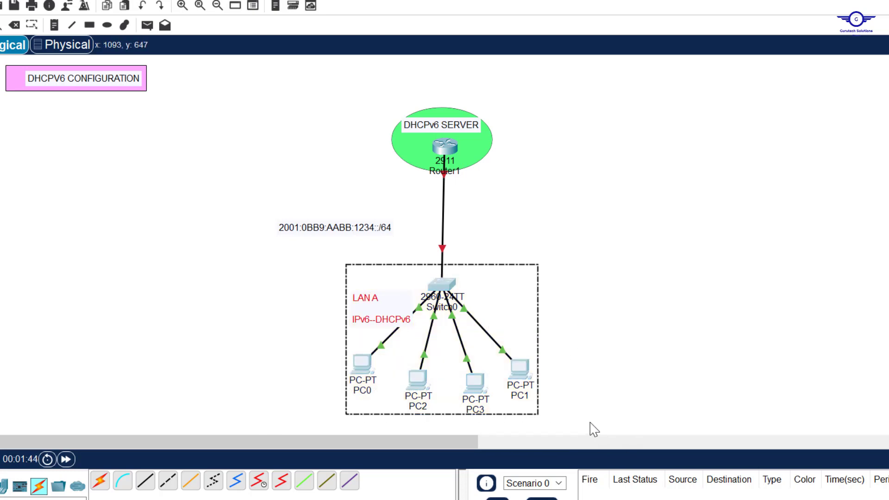
pyautogui.click(694, 319)
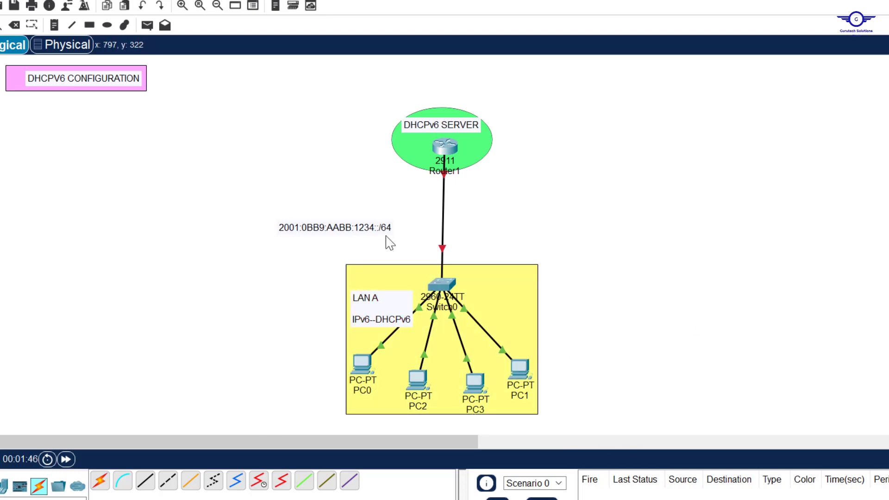
pyautogui.moveTo(335, 229); pyautogui.dragTo(371, 213)
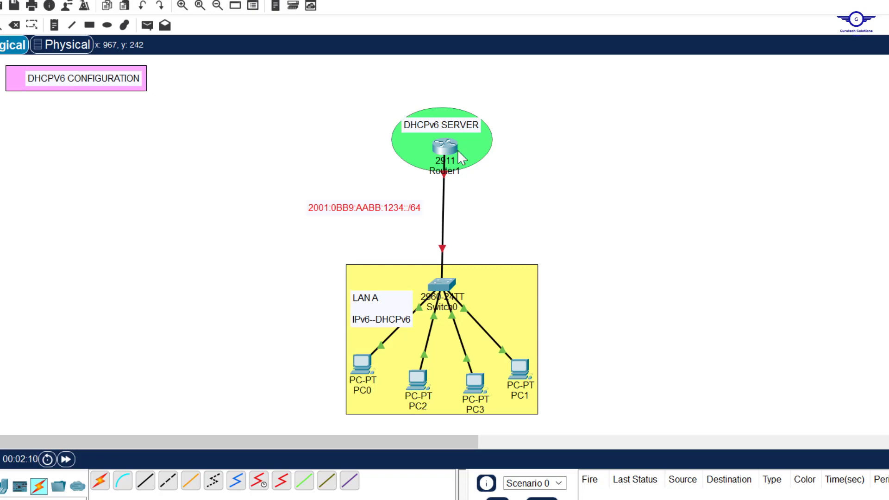
pyautogui.click(443, 147)
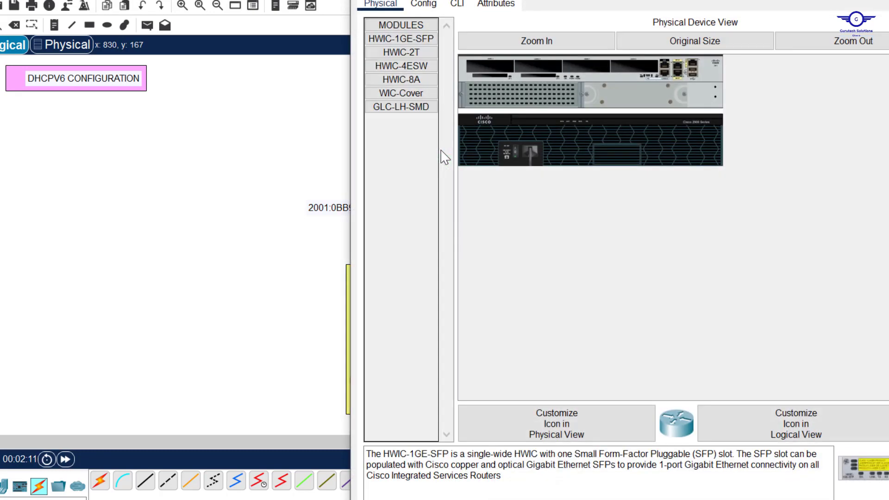
# In Router1's CLI, enter privileged and global configuration mode with en and conf t
pyautogui.click(457, 5)
pyautogui.press('Return')
pyautogui.press('Return')
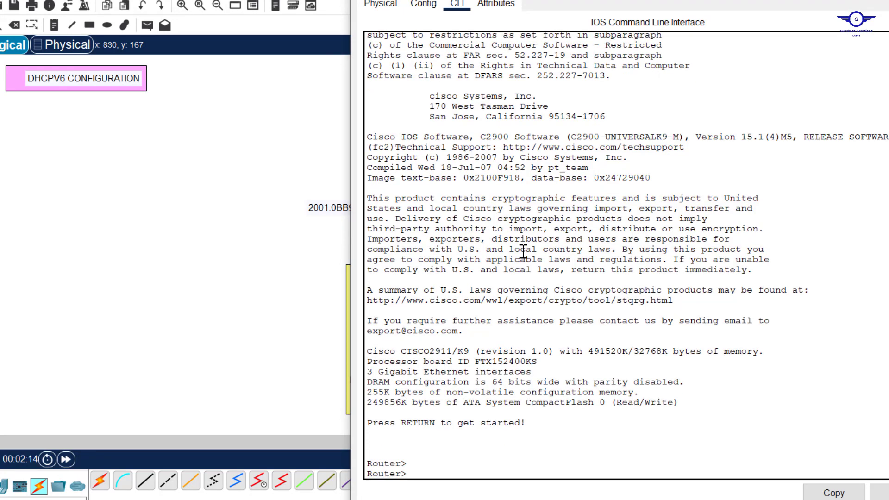
pyautogui.moveTo(638, 4); pyautogui.dragTo(622, 54)
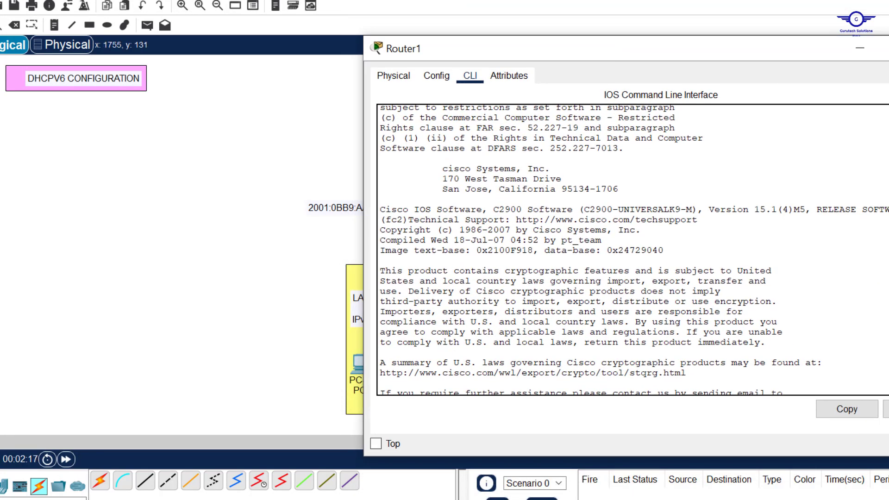
pyautogui.scroll(-6, 723, 210)
pyautogui.write('er>e')
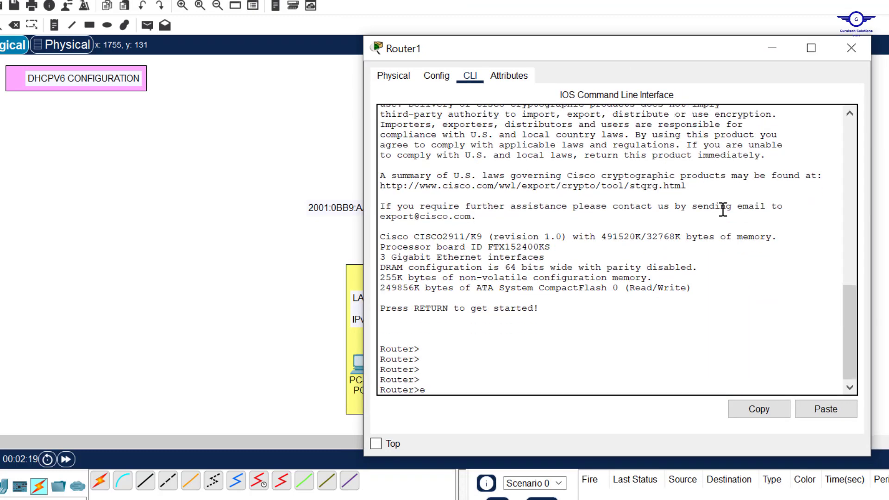
pyautogui.write('n')
pyautogui.press('Return')
pyautogui.write('conf t')
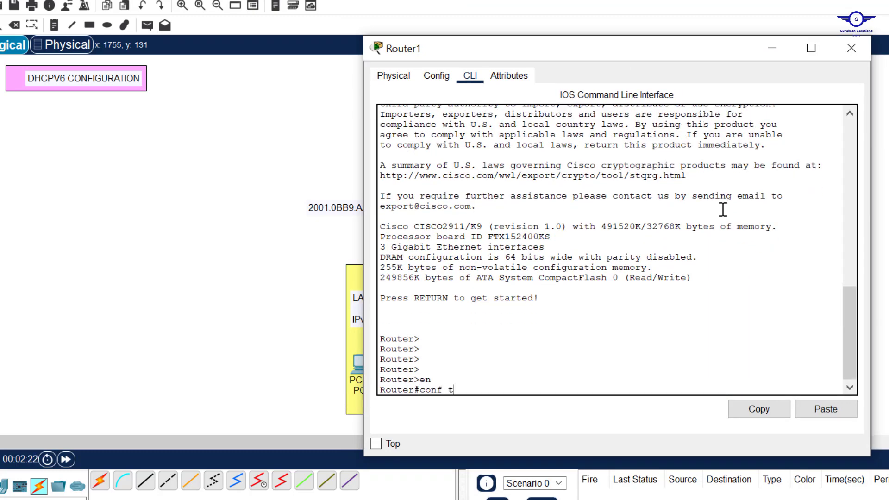
pyautogui.press('Return')
pyautogui.press('Return')
pyautogui.press('Return')
pyautogui.press('Return')
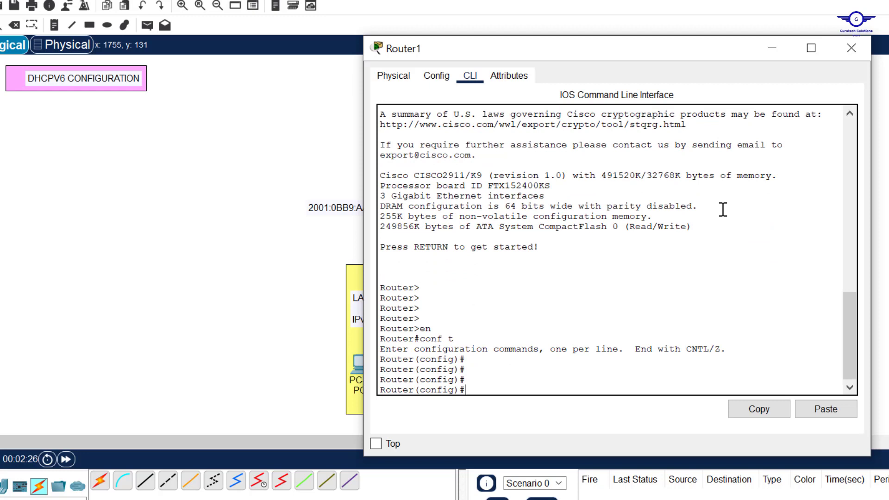
# Enable IPv6 routing with the ipv6 unicast-routing command
pyautogui.write('ipv')
pyautogui.press('Tab')
pyautogui.write('un')
pyautogui.press('Tab')
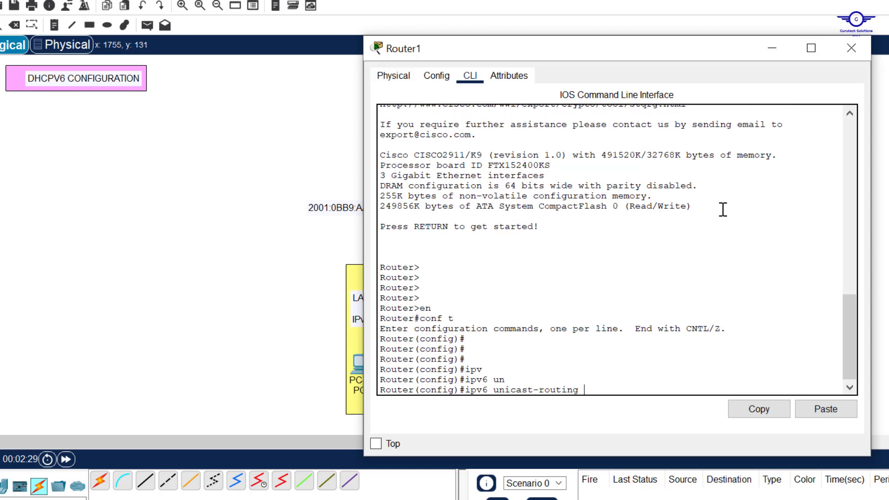
pyautogui.press('Return')
pyautogui.press('Return')
pyautogui.press('Return')
pyautogui.press('Return')
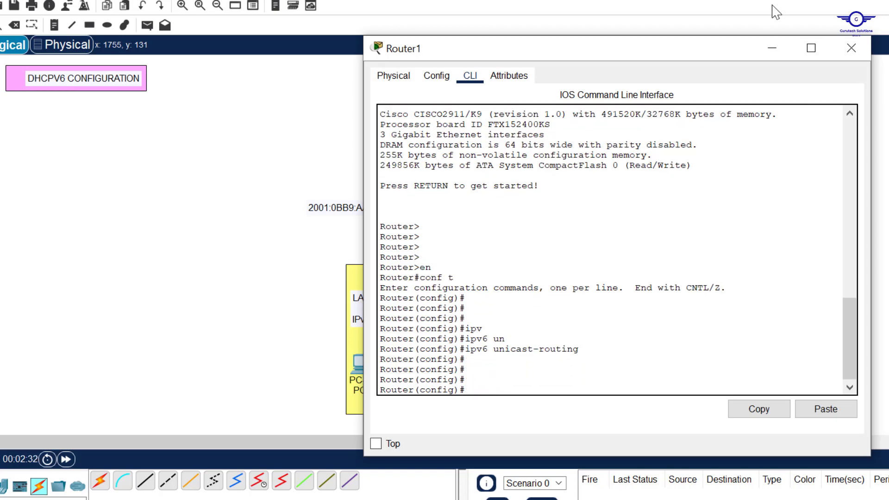
pyautogui.moveTo(635, 58); pyautogui.dragTo(779, 52)
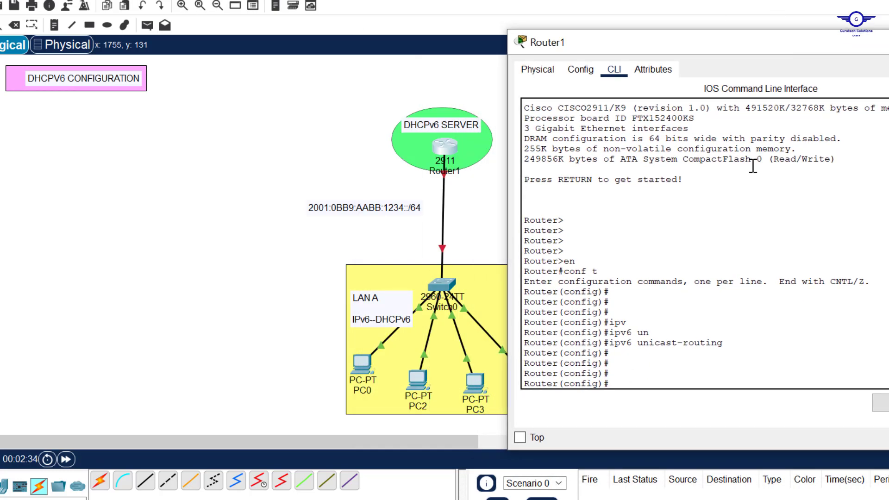
pyautogui.moveTo(729, 343); pyautogui.dragTo(614, 343)
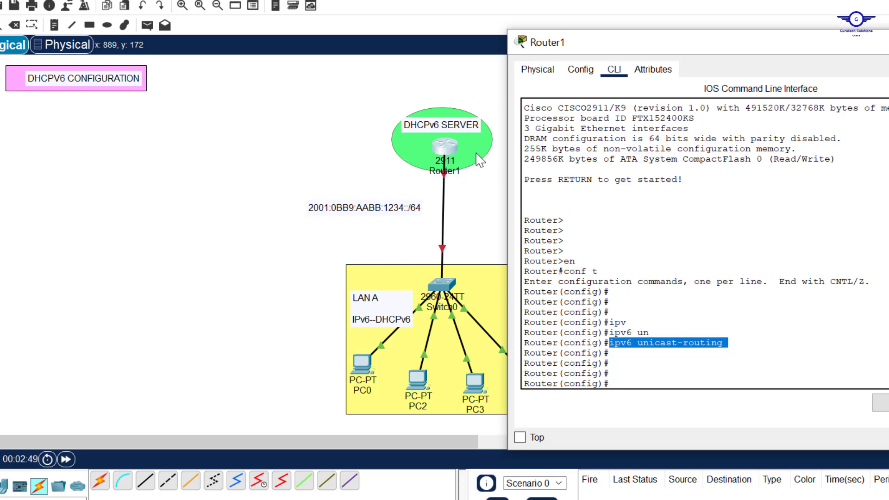
# Create the DHCPv6 pool with ipv6 dhcp pool TEST
pyautogui.click(652, 366)
pyautogui.press('Return')
pyautogui.press('Return')
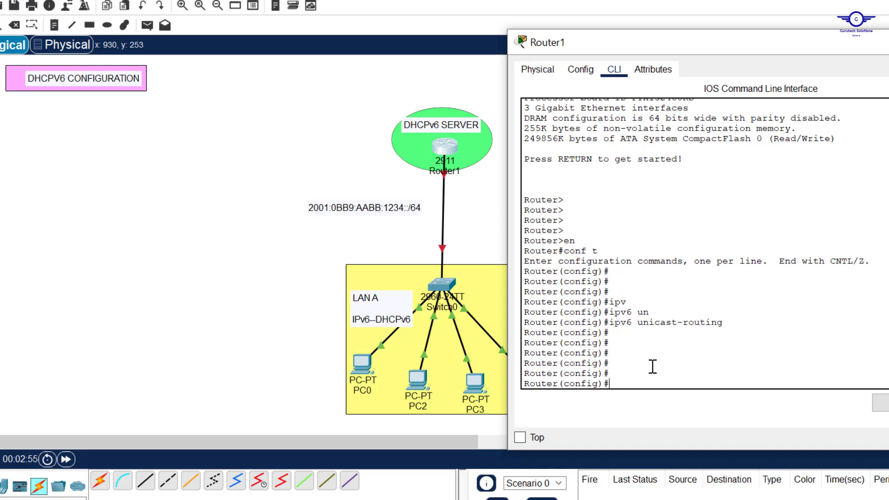
pyautogui.write('ipv')
pyautogui.press('Tab')
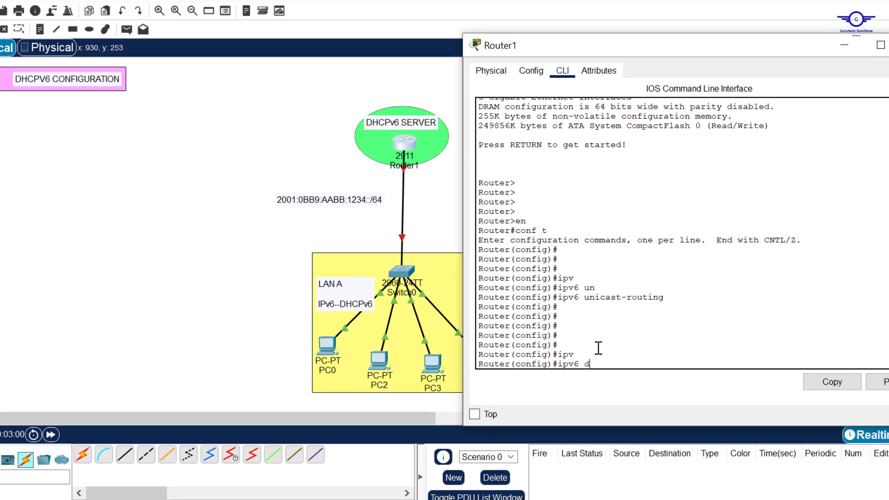
pyautogui.write('d')
pyautogui.press('Tab')
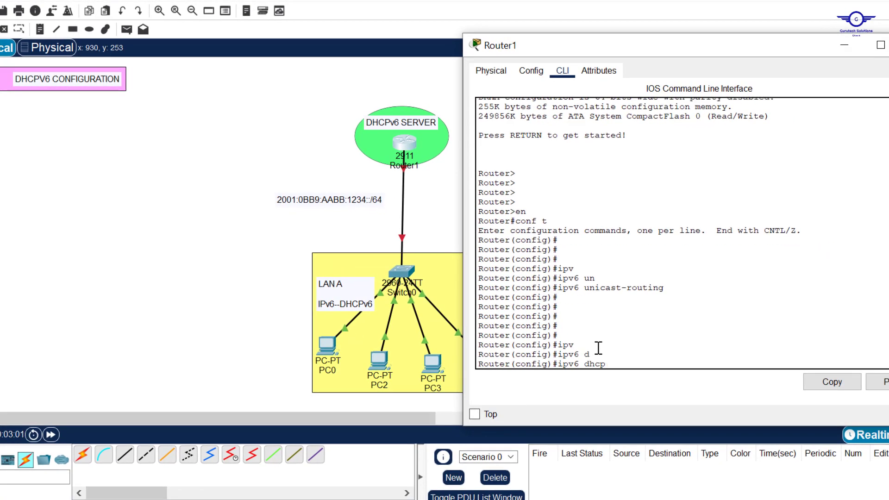
pyautogui.write('p')
pyautogui.press('Tab')
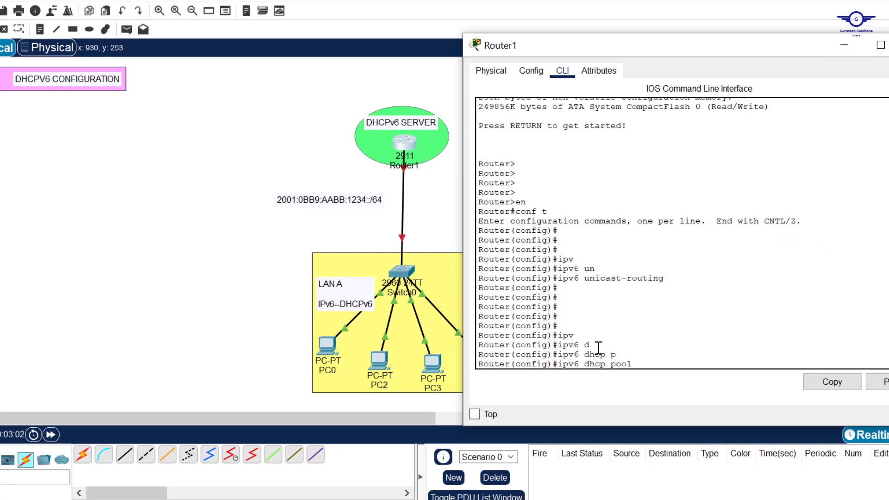
pyautogui.press('Tab')
pyautogui.press('capslock')
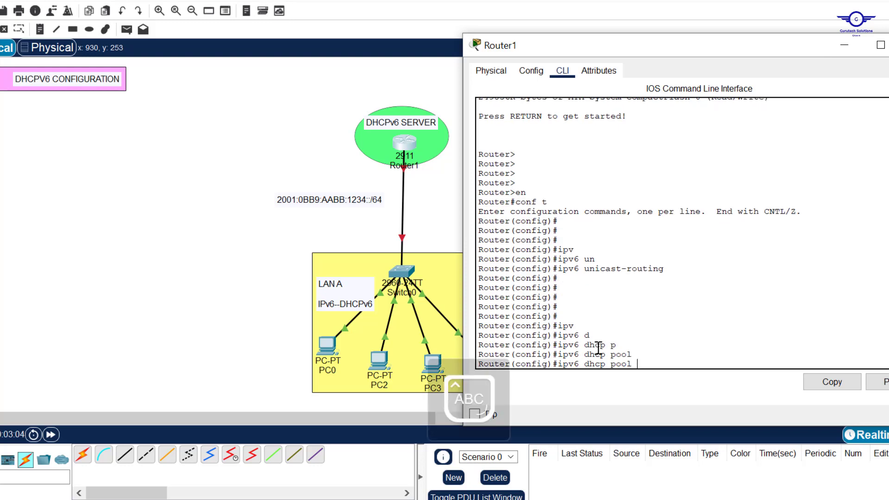
pyautogui.write('TEST')
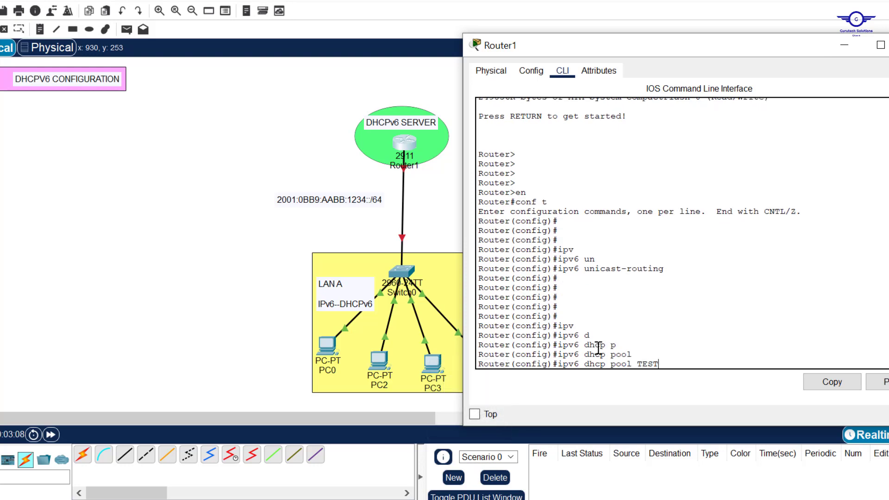
pyautogui.press('capslock')
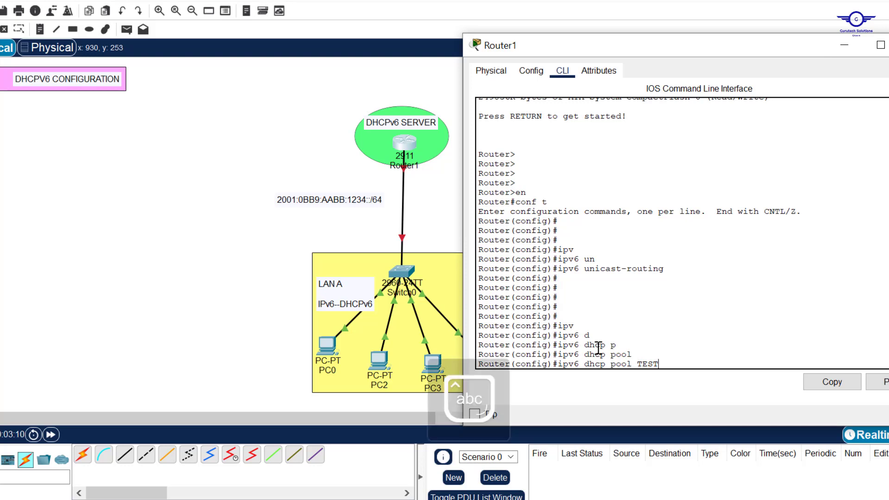
pyautogui.press('Return')
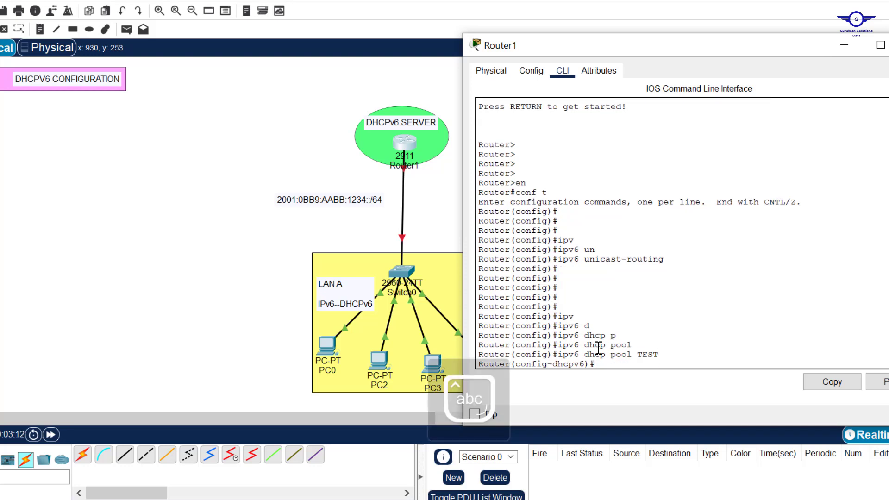
# List the pool's options with ? and begin the address prefix command
pyautogui.write('ad')
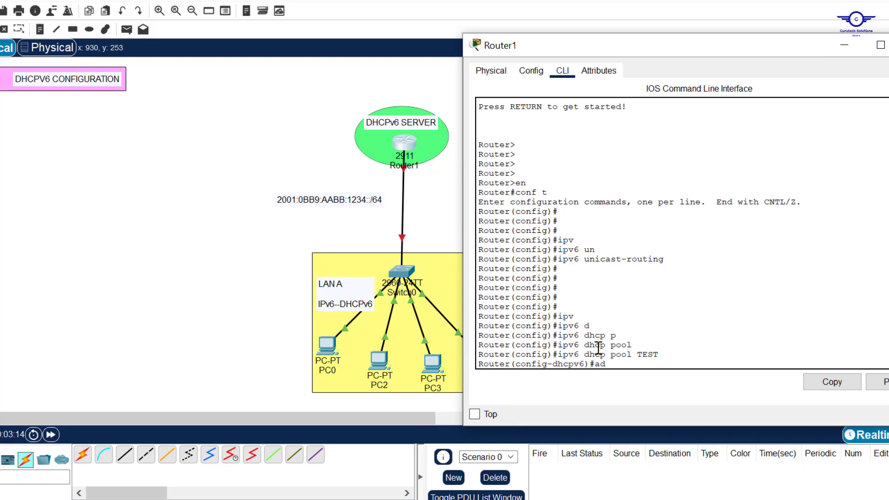
pyautogui.press('BackSpace')
pyautogui.press('BackSpace')
pyautogui.write('ipv')
pyautogui.press('Tab')
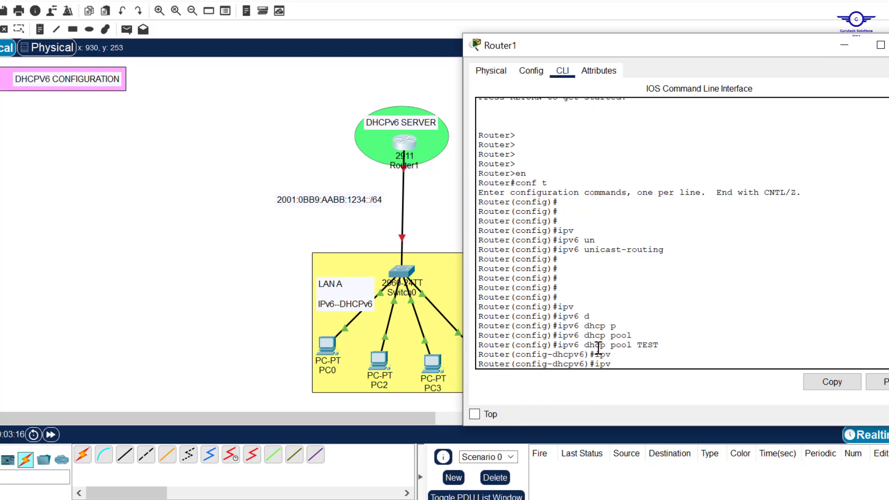
pyautogui.press('BackSpace')
pyautogui.press('BackSpace')
pyautogui.press('BackSpace')
pyautogui.write('?')
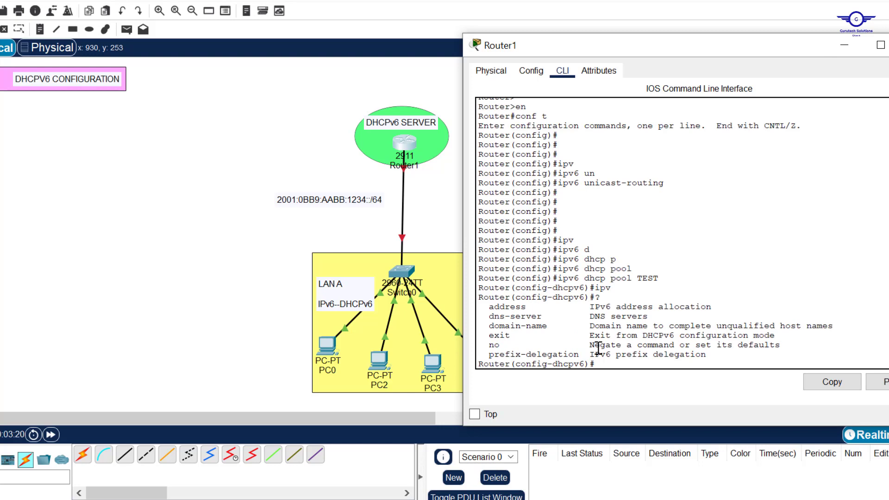
pyautogui.write('addr')
pyautogui.press('Tab')
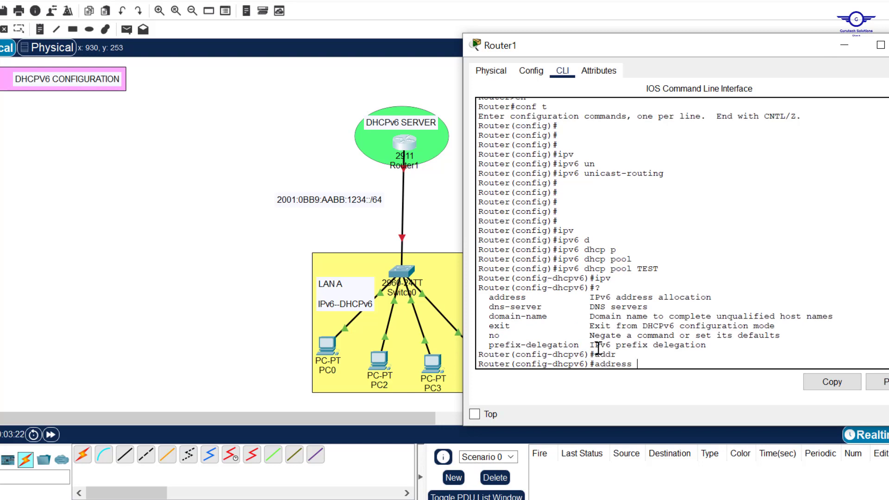
pyautogui.write('p')
pyautogui.press('Tab')
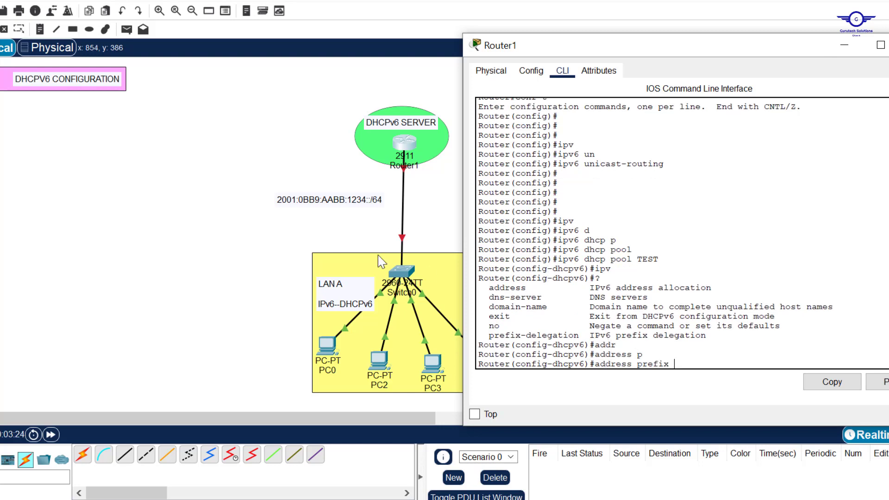
# Paste 2001:0BB9:AABB:1234::/64 from the canvas label as the pool's address prefix
pyautogui.doubleClick(273, 200)
pyautogui.hotkey('ctrl', 'c')
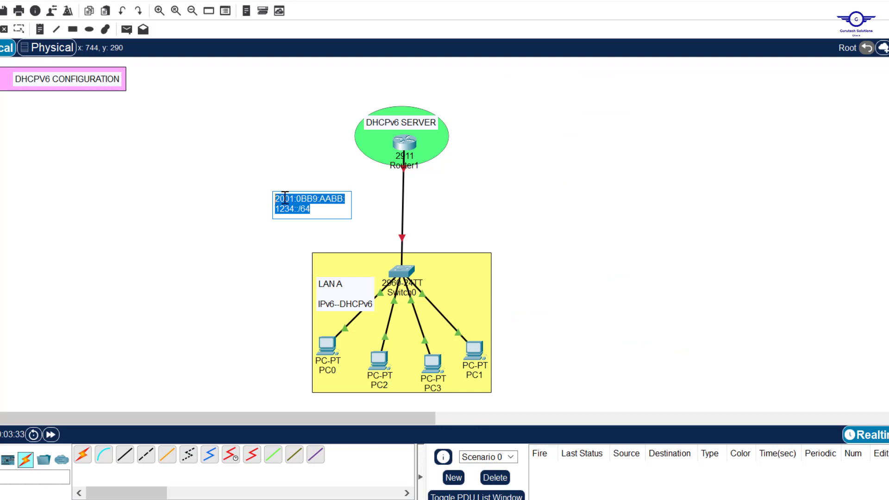
pyautogui.click(437, 168)
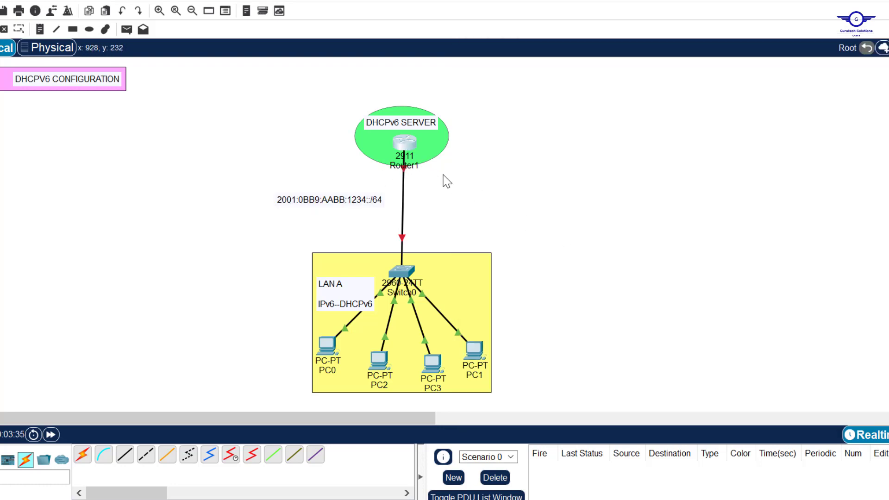
pyautogui.click(405, 147)
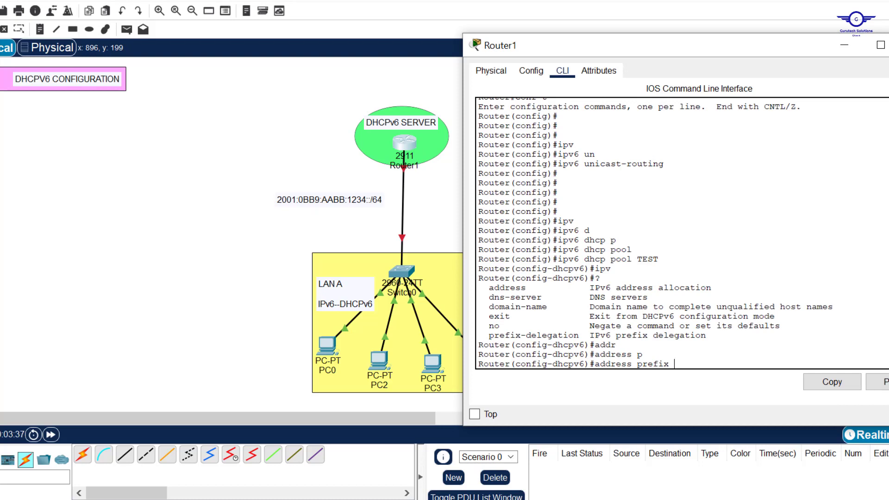
pyautogui.click(878, 382)
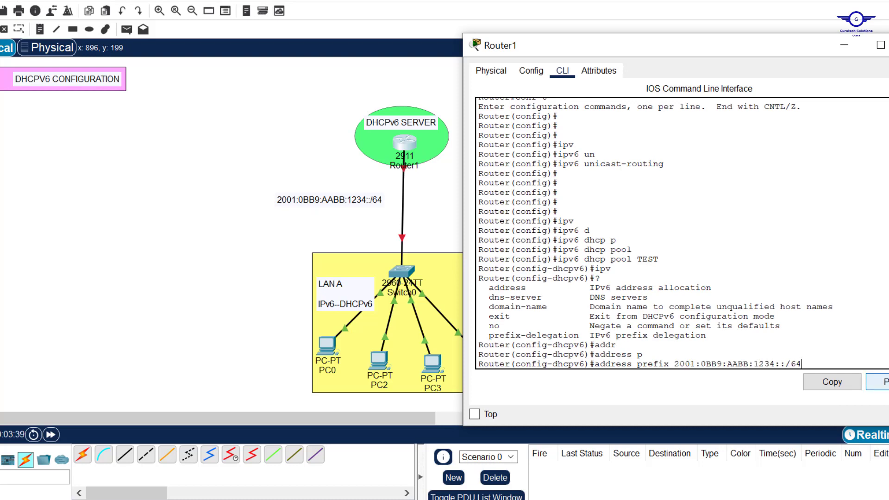
pyautogui.press('Return')
pyautogui.press('Return')
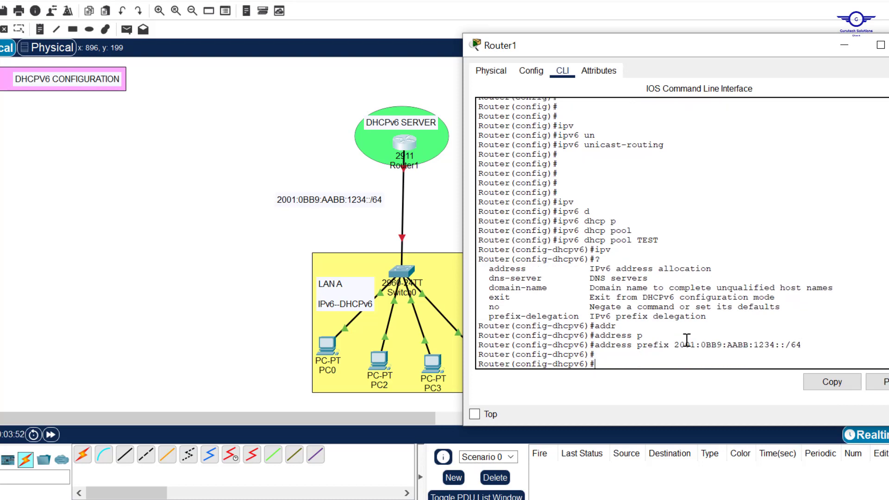
pyautogui.write('dn')
pyautogui.press('Tab')
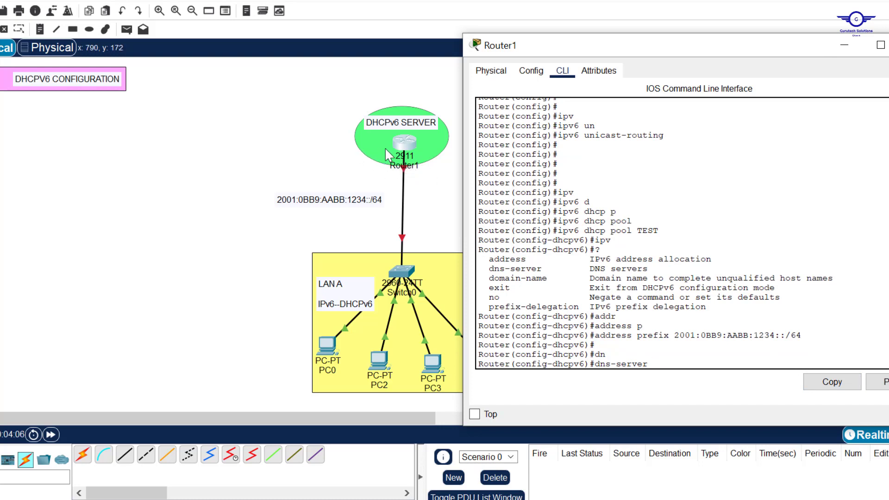
# Set the pool's DNS server to 2001:0BB9:AABB:1234::1 and domain name to gtech.com
pyautogui.click(877, 381)
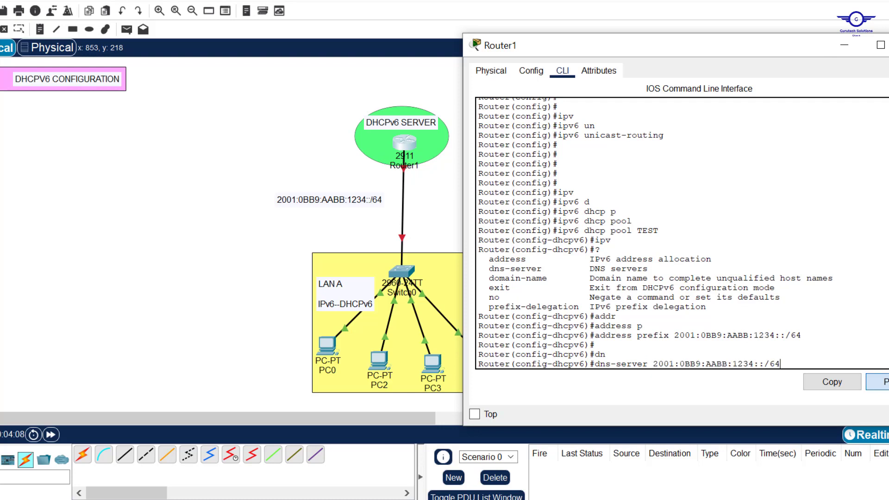
pyautogui.press('BackSpace')
pyautogui.press('BackSpace')
pyautogui.press('Return')
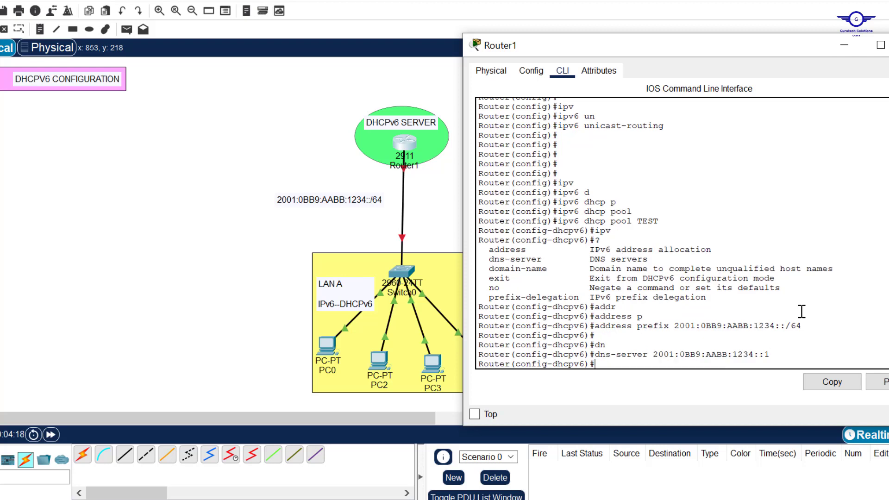
pyautogui.write('doma')
pyautogui.press('Tab')
pyautogui.write('g')
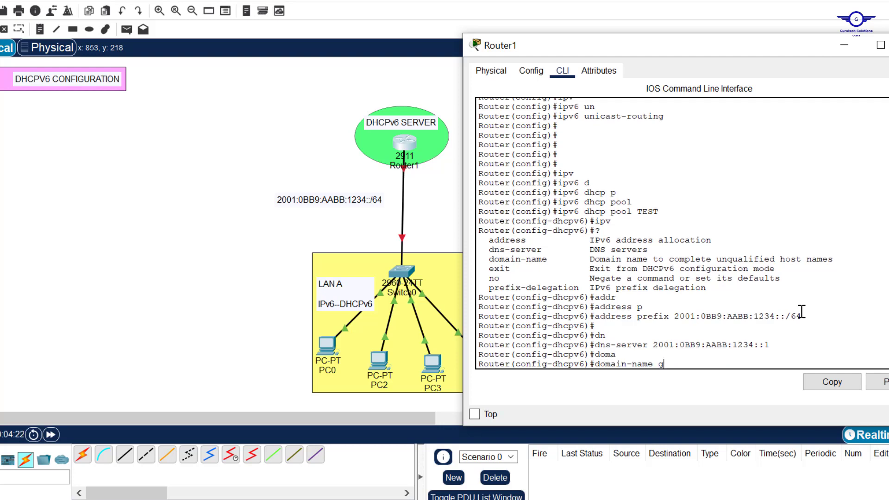
pyautogui.write('tech.com')
pyautogui.press('Return')
# Exit the pool configuration and save Router1's configuration with do wr
pyautogui.write('exi')
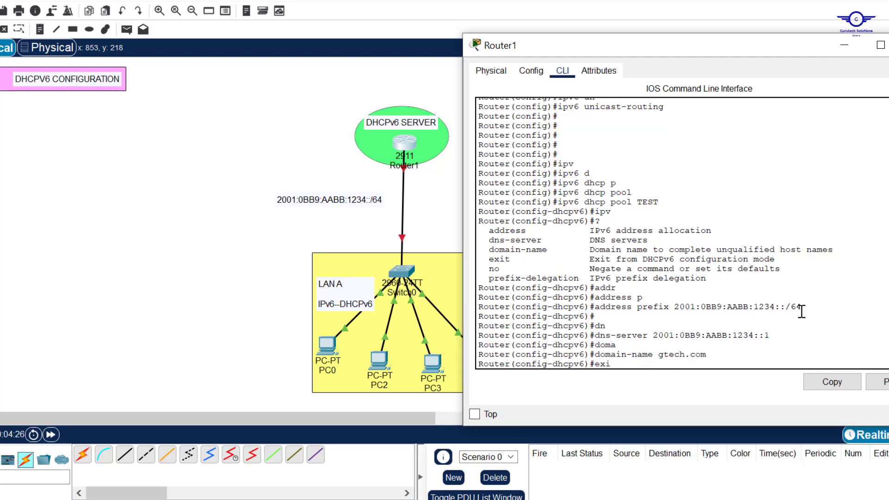
pyautogui.write('t')
pyautogui.press('Return')
pyautogui.press('Return')
pyautogui.press('Return')
pyautogui.write('do wr')
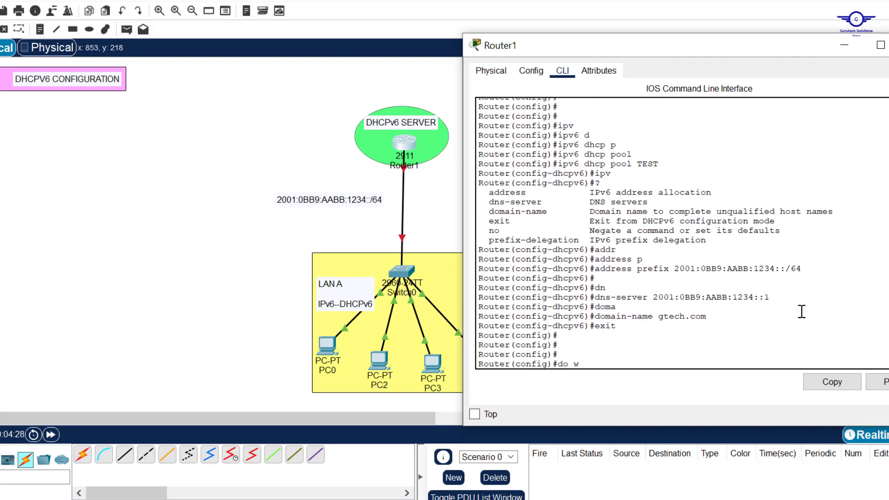
pyautogui.press('Return')
pyautogui.press('Return')
pyautogui.press('Return')
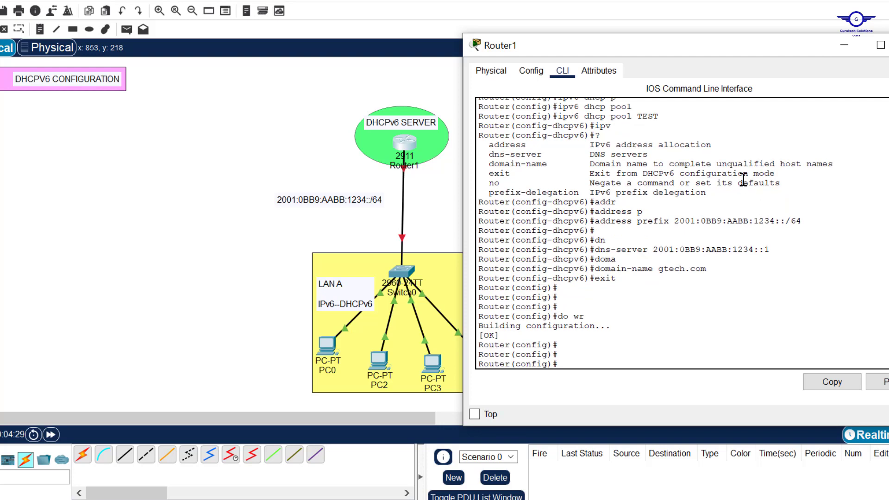
# Select the pool TEST lines, then close Router1's window and return to the topology
pyautogui.click(727, 273)
pyautogui.moveTo(728, 273); pyautogui.dragTo(558, 116)
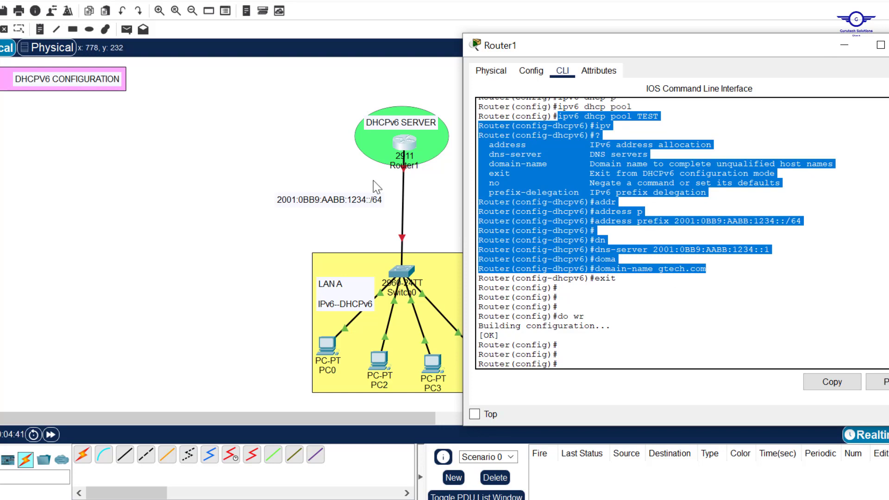
pyautogui.click(438, 177)
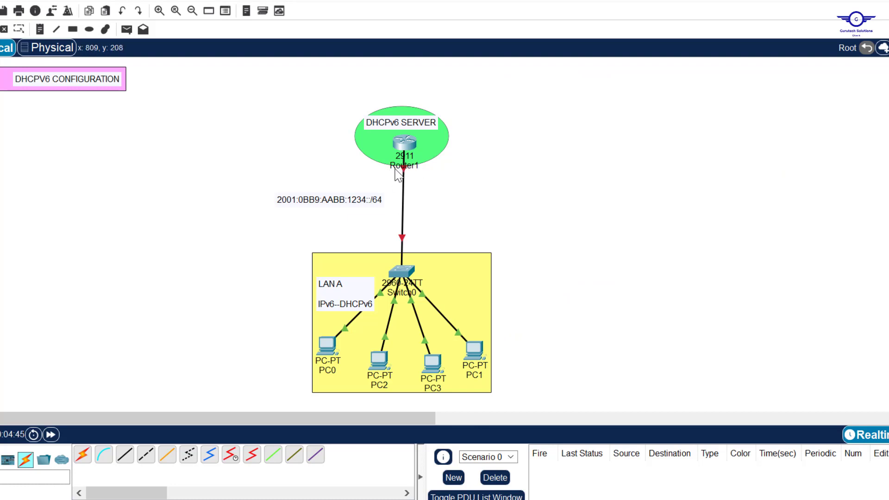
pyautogui.click(405, 146)
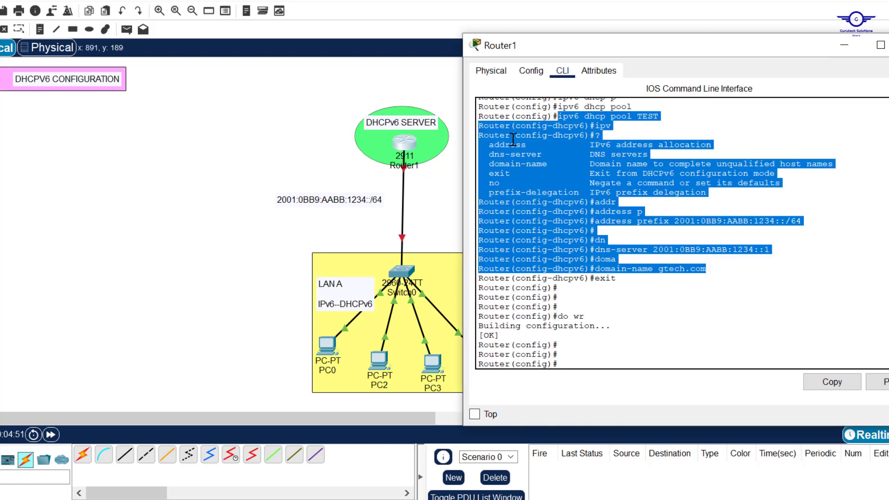
pyautogui.click(625, 305)
pyautogui.click(427, 184)
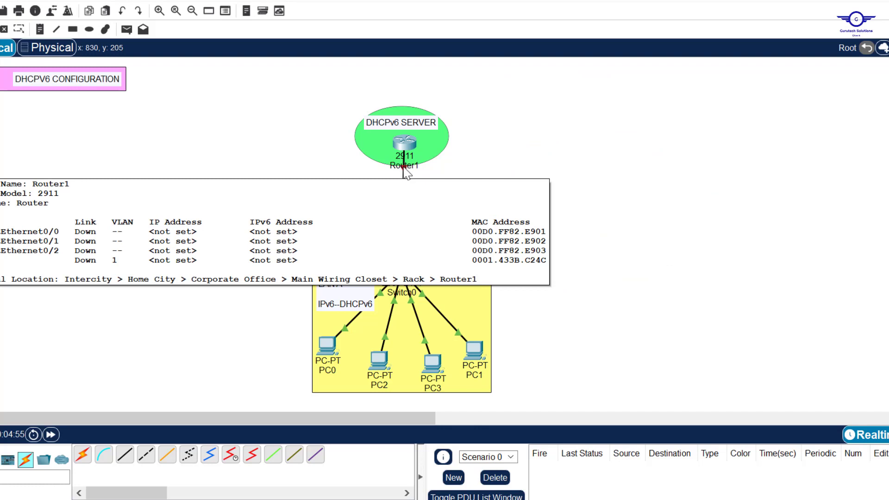
# Enter interface gig0/0 and assign it link-local address fe80::3
pyautogui.click(405, 144)
pyautogui.write('in')
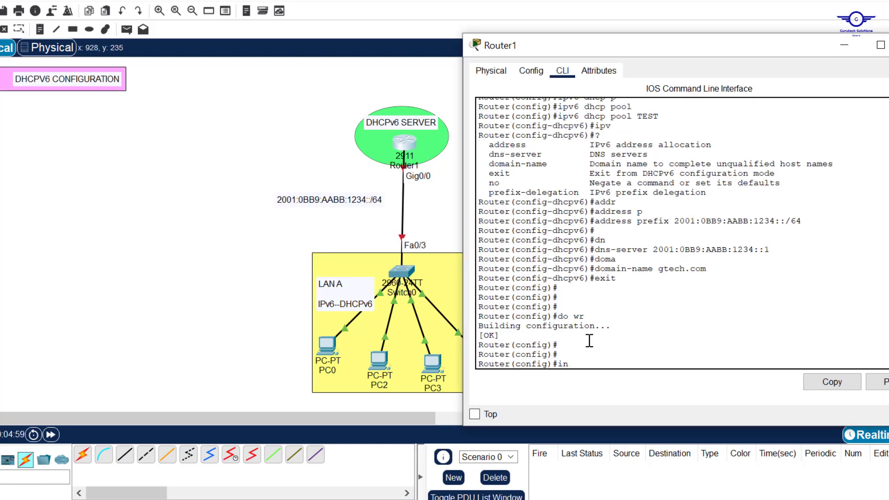
pyautogui.write('t gig')
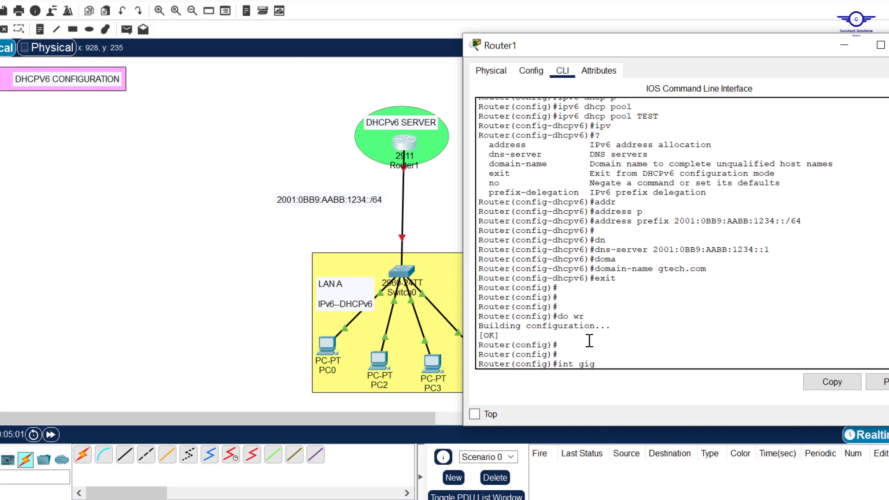
pyautogui.write('0/')
pyautogui.press('Return')
pyautogui.press('Return')
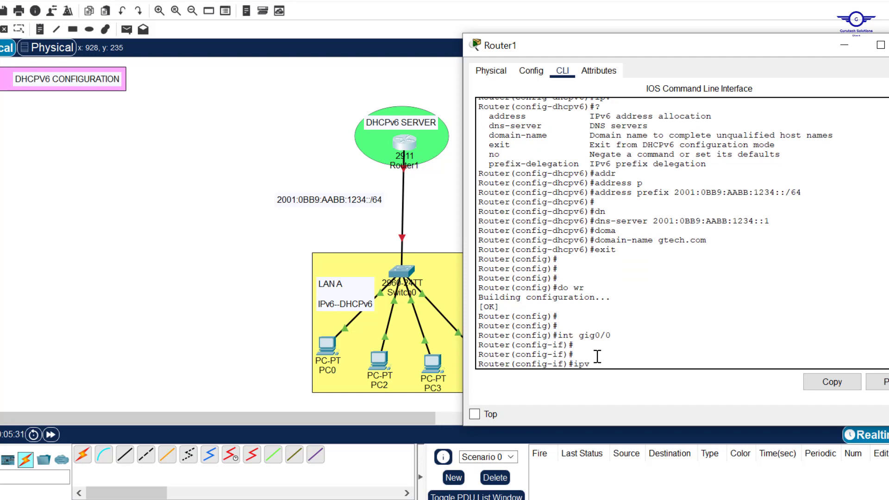
pyautogui.press('Tab')
pyautogui.write('a')
pyautogui.press('Tab')
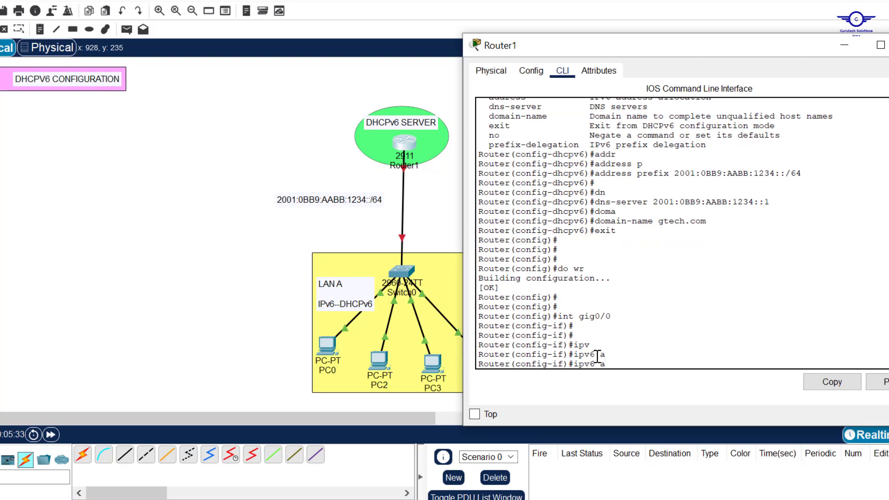
pyautogui.write('dd')
pyautogui.press('Tab')
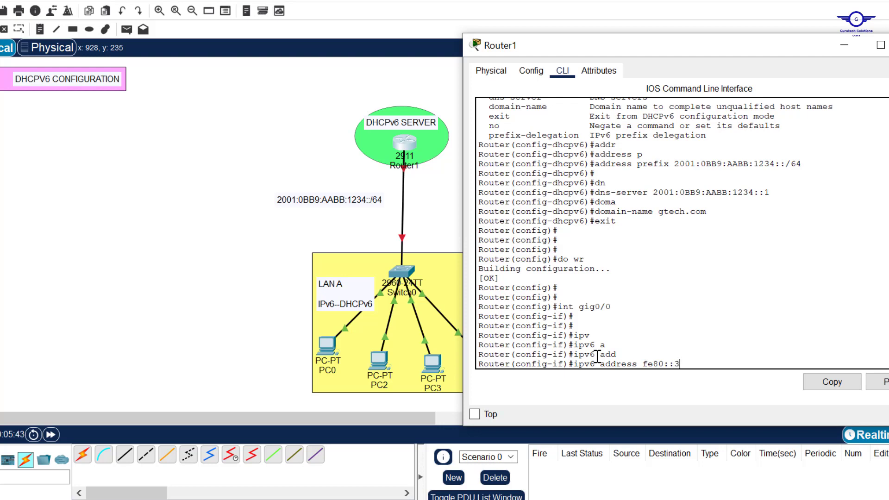
pyautogui.press('Tab')
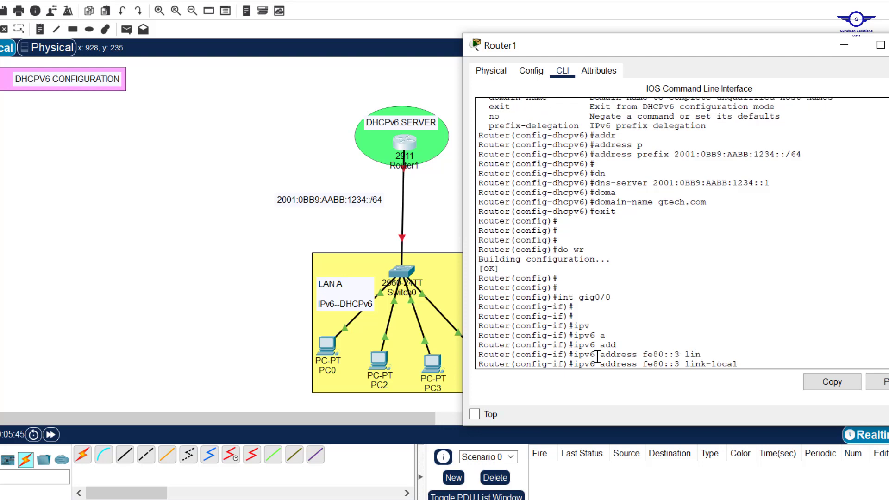
pyautogui.press('Return')
pyautogui.press('Return')
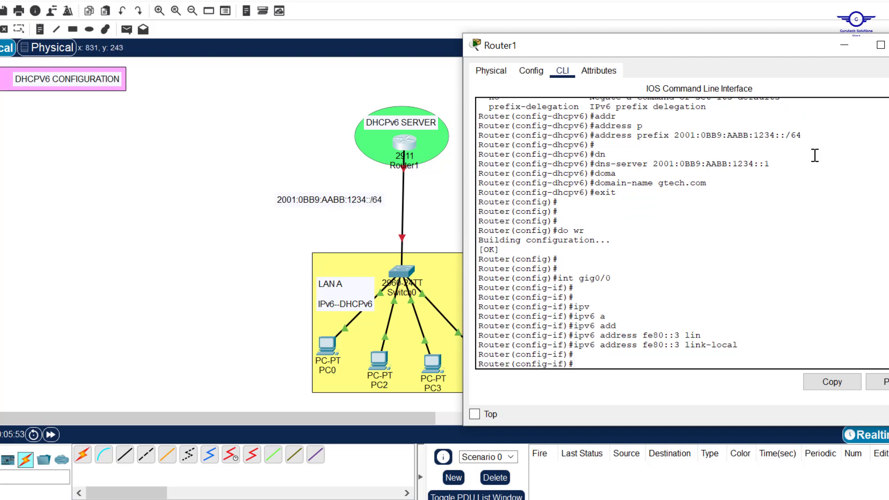
# Assign gig0/0 the address 2001:0BB9:AABB:1234::1/64 using the copied DNS server address
pyautogui.moveTo(773, 164); pyautogui.dragTo(655, 167)
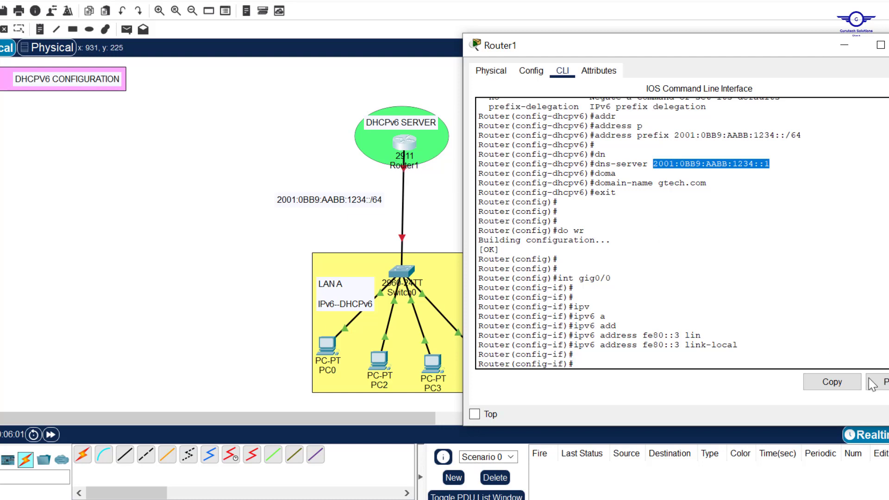
pyautogui.click(843, 385)
pyautogui.click(618, 359)
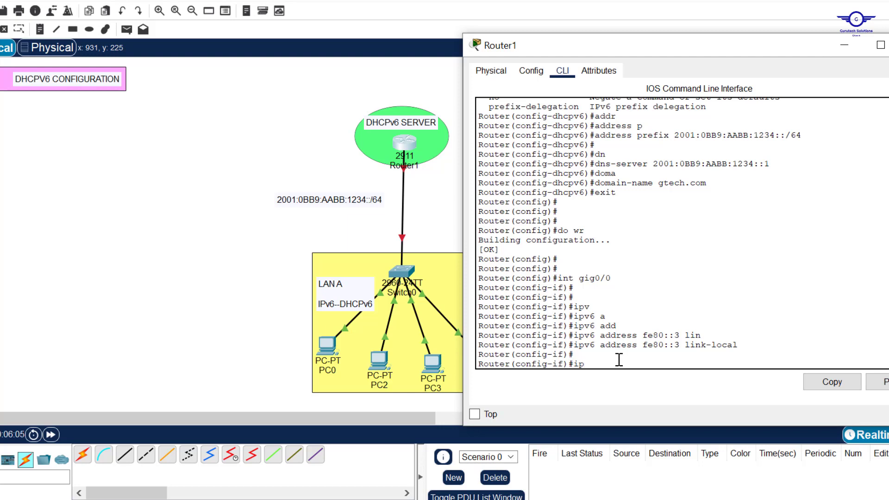
pyautogui.write('ipv')
pyautogui.press('Tab')
pyautogui.write('ad')
pyautogui.press('Tab')
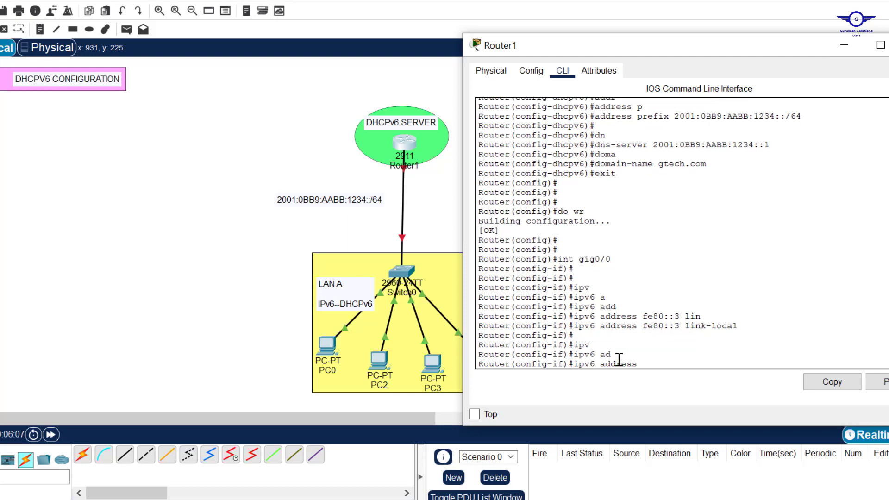
pyautogui.click(880, 381)
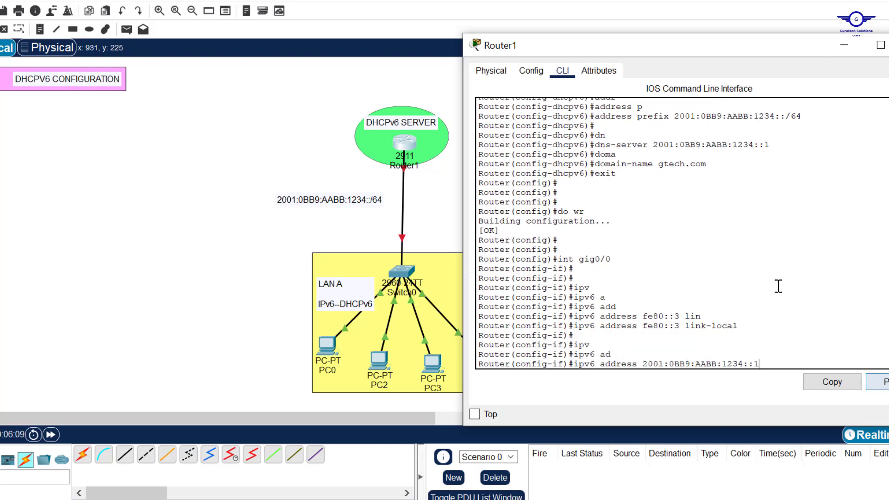
pyautogui.write('/64')
pyautogui.press('Return')
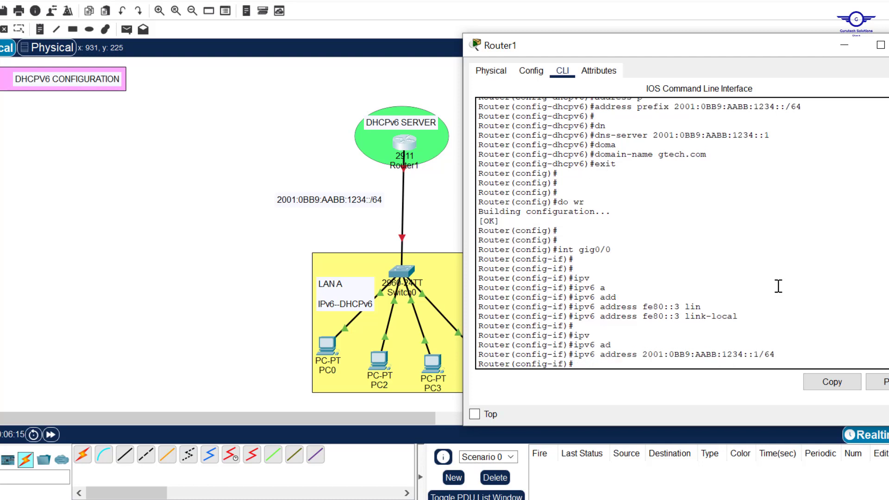
# Highlight the link-local fe80::3 and the new global address in the output
pyautogui.press('Return')
pyautogui.press('Return')
pyautogui.press('Return')
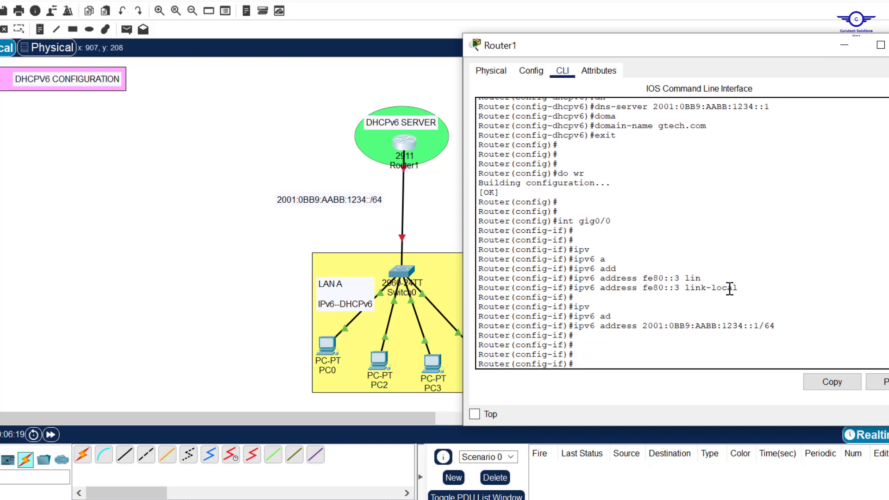
pyautogui.moveTo(680, 288); pyautogui.dragTo(650, 289)
pyautogui.moveTo(782, 326); pyautogui.dragTo(645, 326)
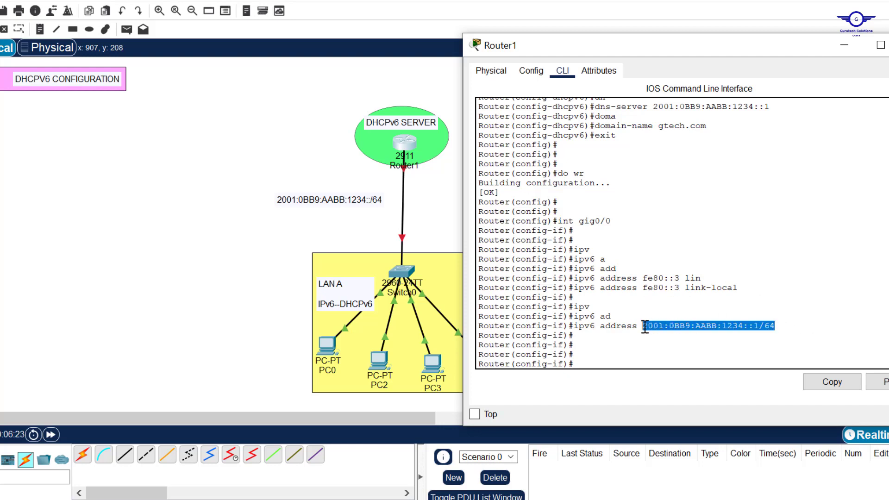
pyautogui.click(602, 347)
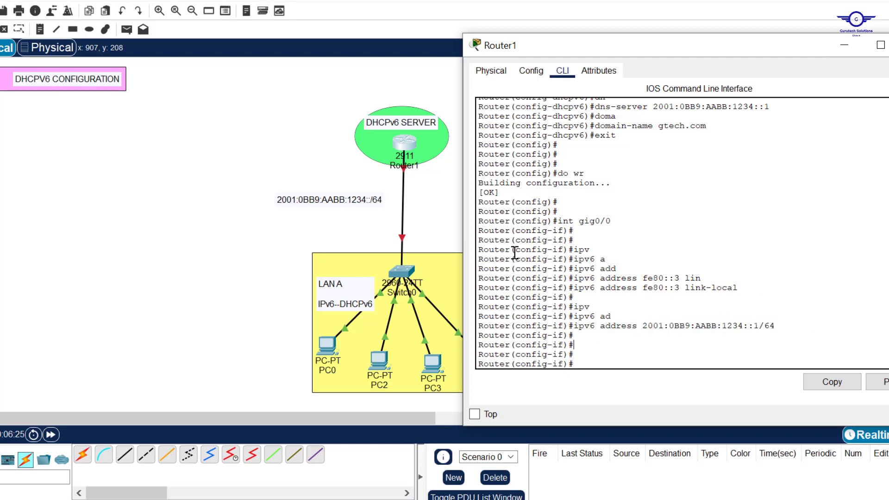
# Type ipv6 dhcp server ? to see that a pool name is required
pyautogui.scroll(3, 679, 173)
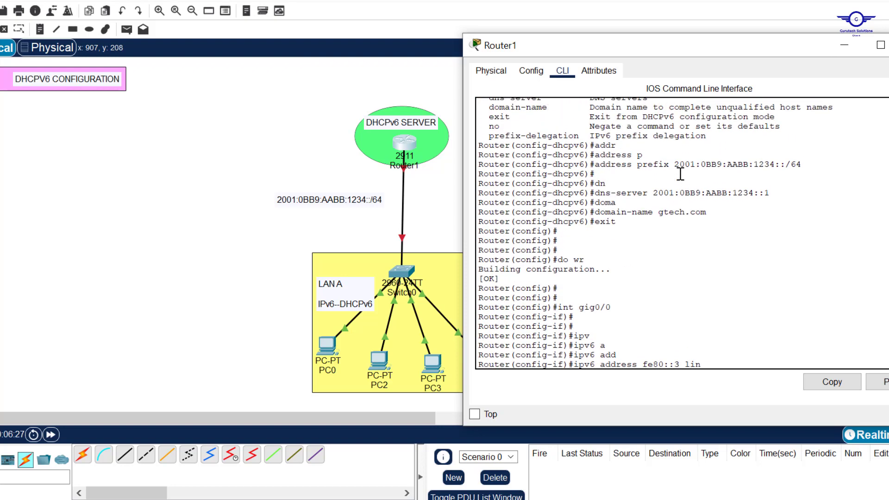
pyautogui.scroll(-3, 680, 174)
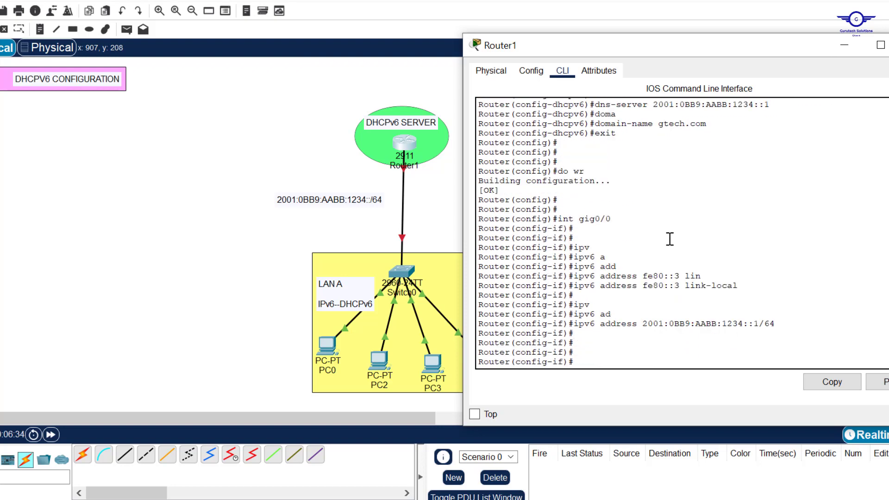
pyautogui.write('ipv')
pyautogui.press('Tab')
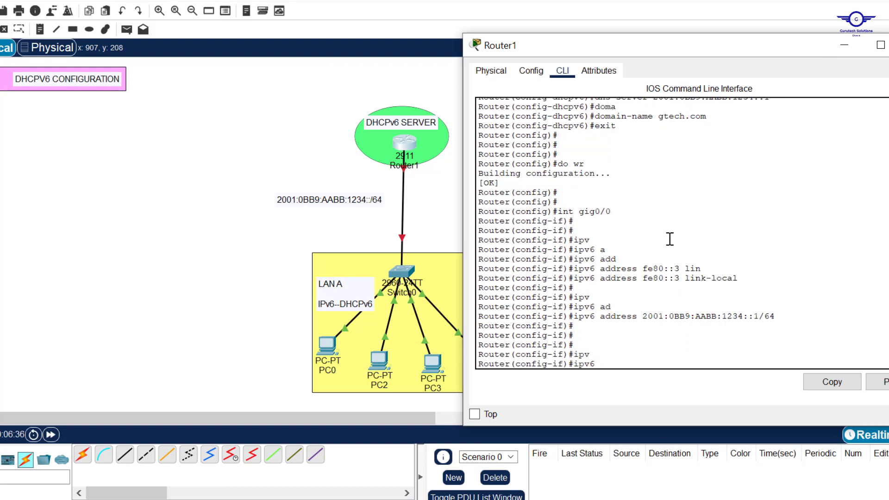
pyautogui.write('?')
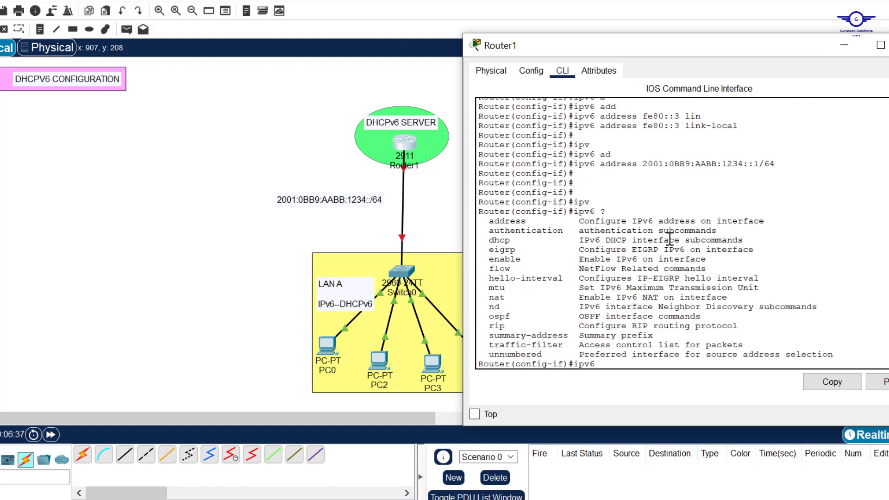
pyautogui.write('d')
pyautogui.press('Tab')
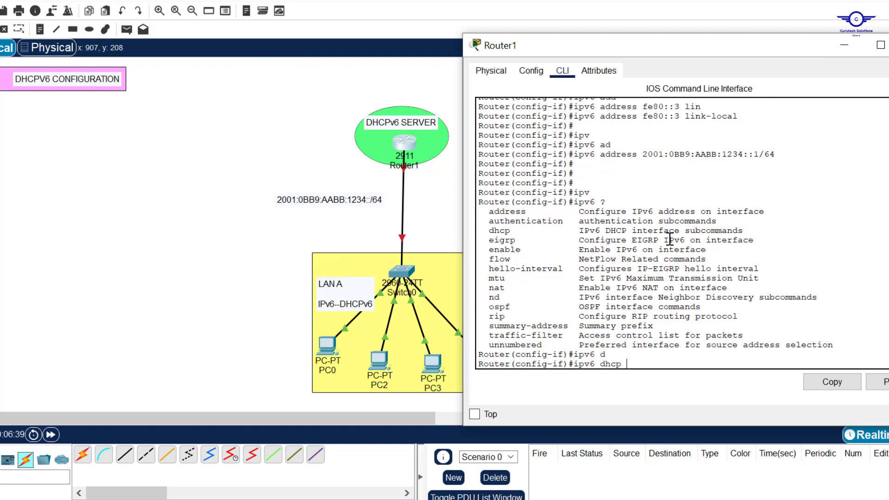
pyautogui.write('?')
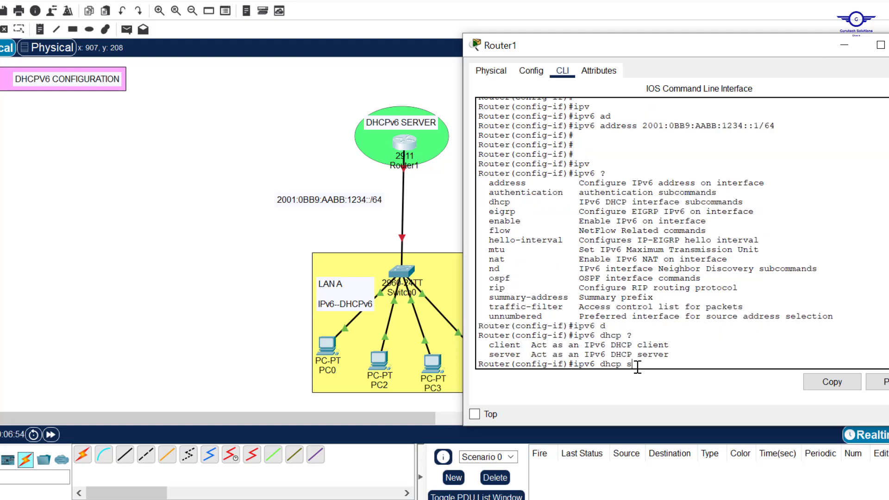
pyautogui.write('ser')
pyautogui.press('Tab')
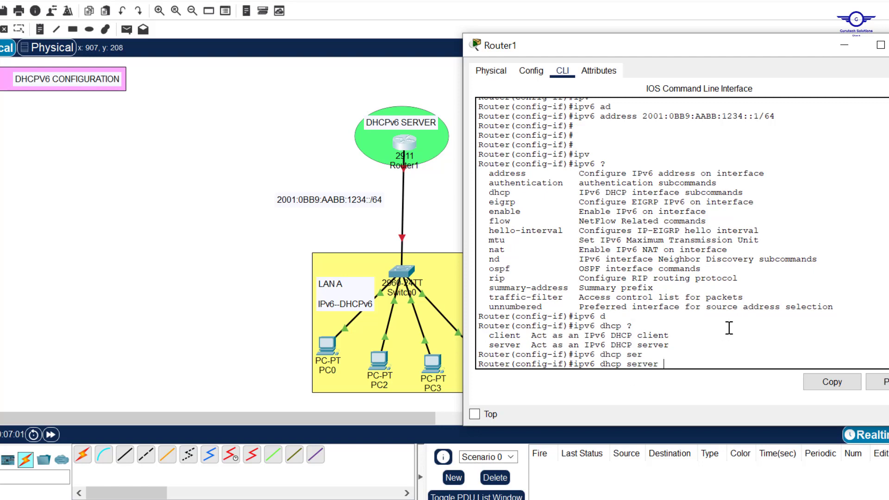
pyautogui.write('?')
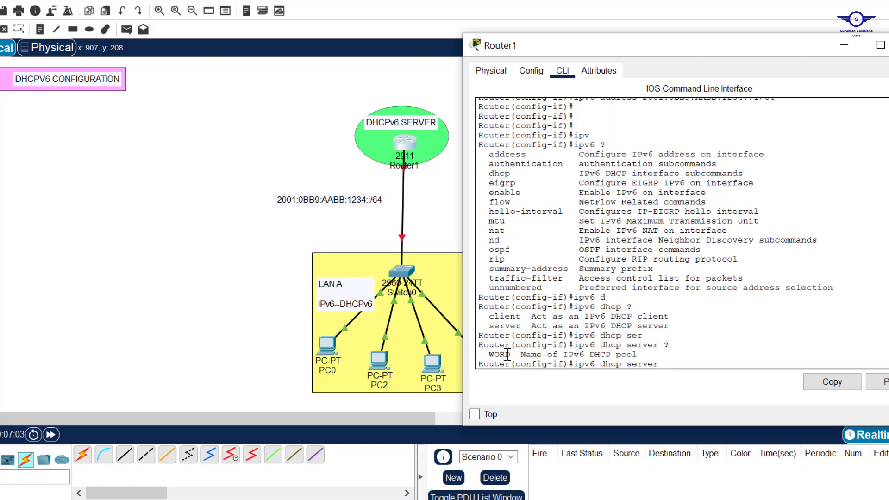
pyautogui.moveTo(511, 354); pyautogui.dragTo(493, 354)
# Scroll back through the output to confirm the pool is named TEST
pyautogui.scroll(5, 690, 208)
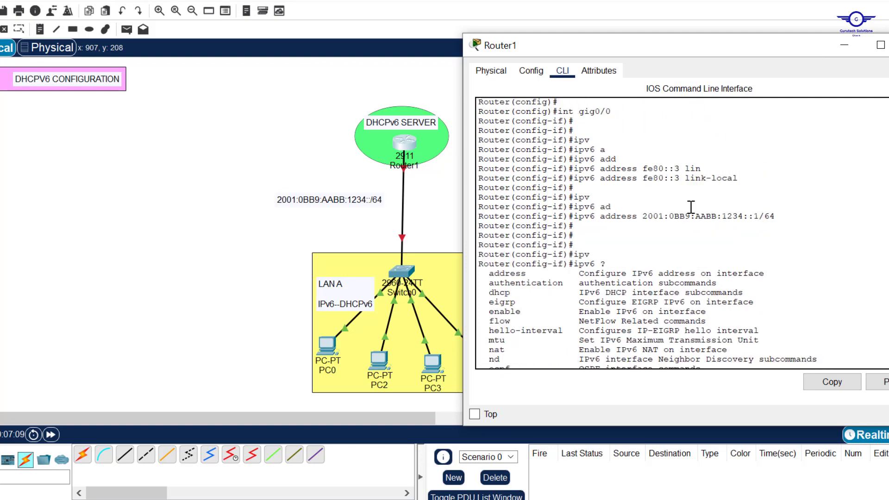
pyautogui.scroll(12, 690, 207)
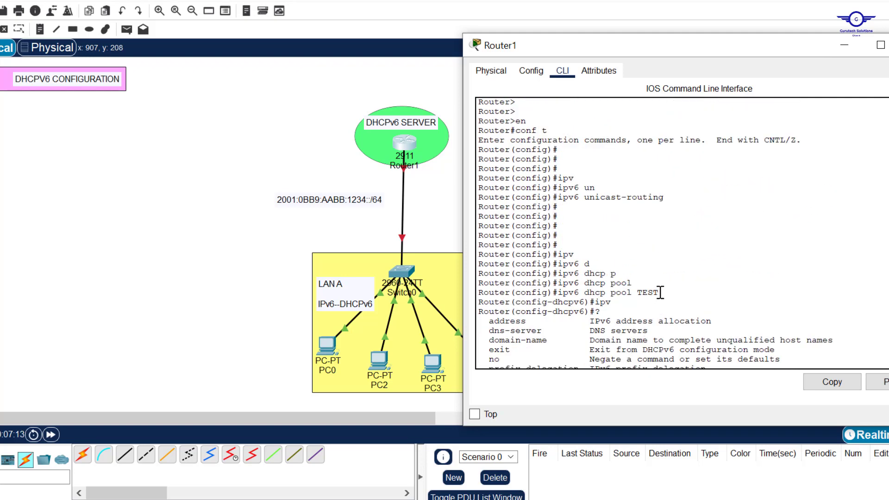
pyautogui.moveTo(659, 292); pyautogui.dragTo(641, 293)
pyautogui.click(692, 337)
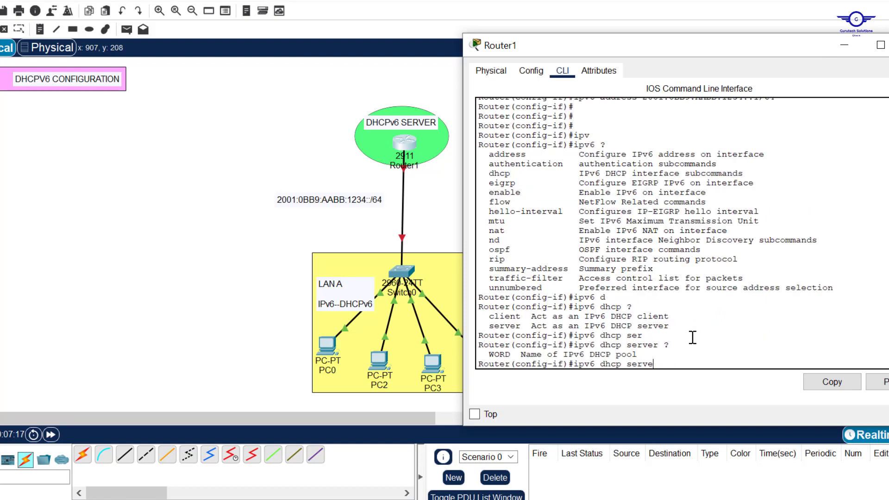
# Apply ipv6 dhcp server TEST to the gig0/0 interface
pyautogui.press('Tab')
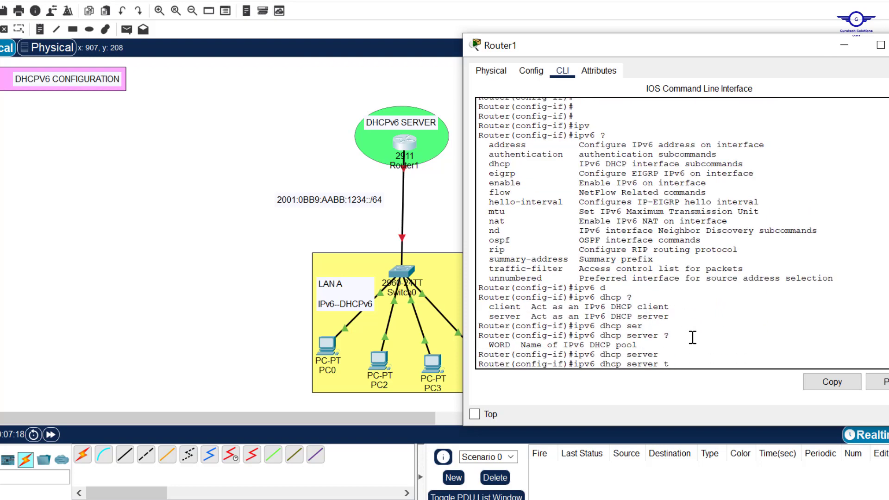
pyautogui.press('capslock')
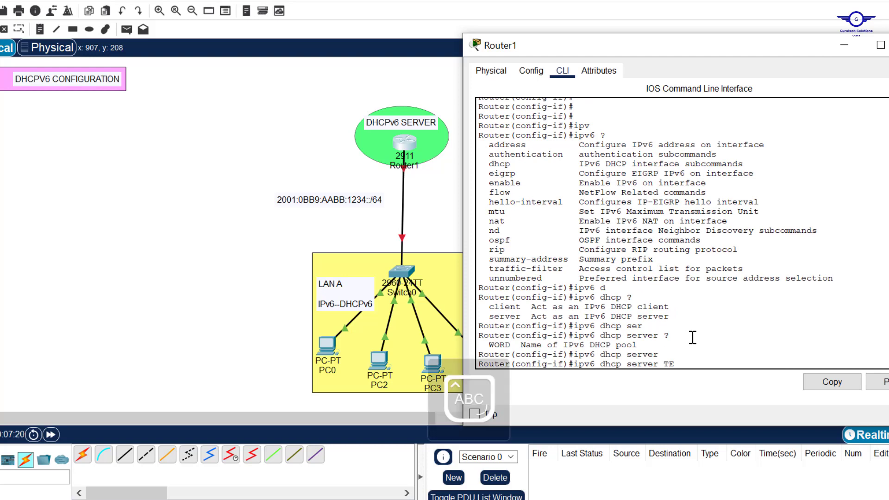
pyautogui.press('Return')
pyautogui.press('Return')
pyautogui.press('Return')
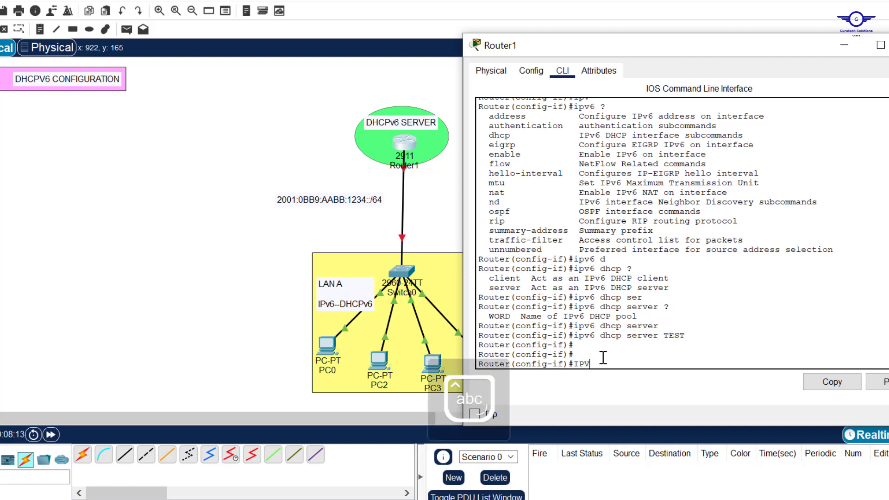
# Build 'ipv6 nd' on Router1's gig0/0 and list its options with '?'
pyautogui.press('Tab')
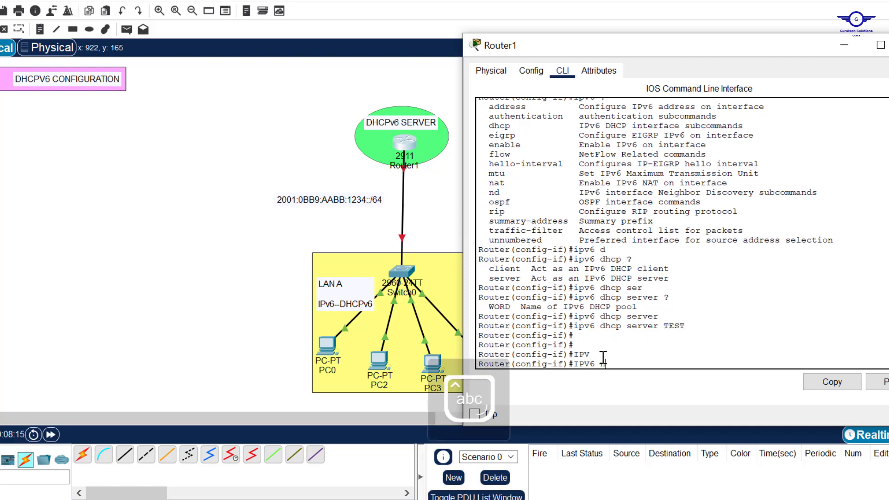
pyautogui.write('n')
pyautogui.press('Tab')
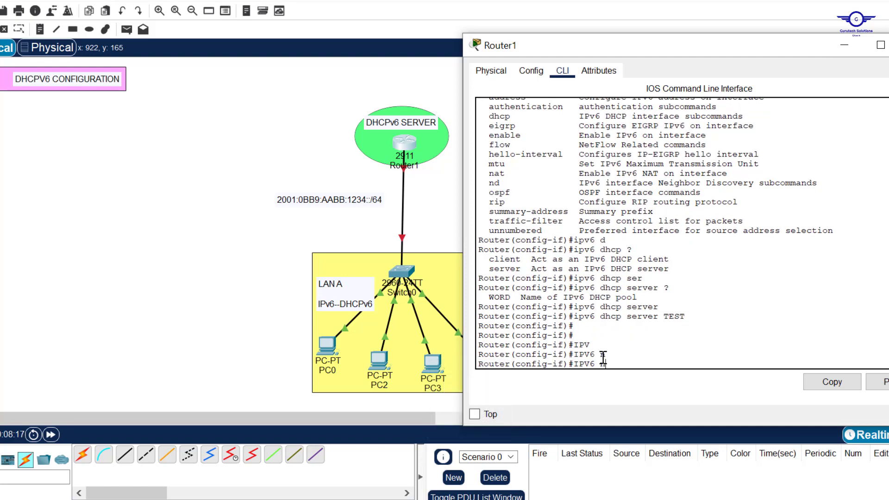
pyautogui.write('d')
pyautogui.press('Tab')
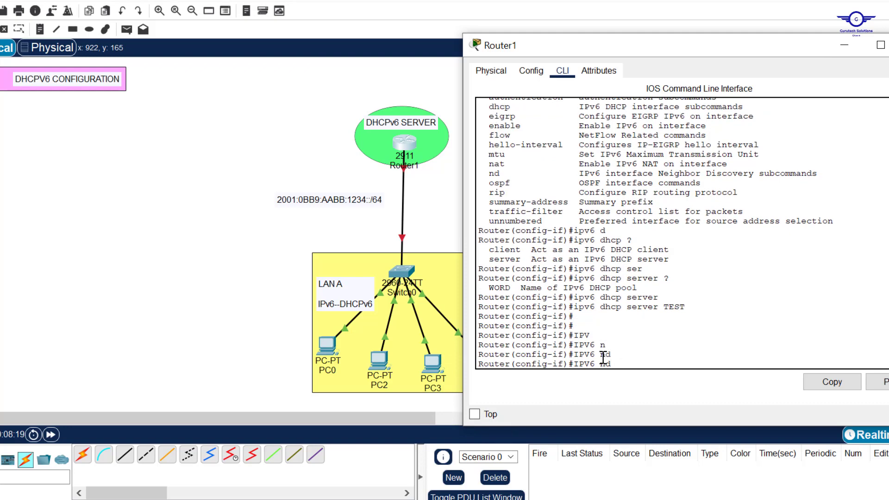
pyautogui.write('?')
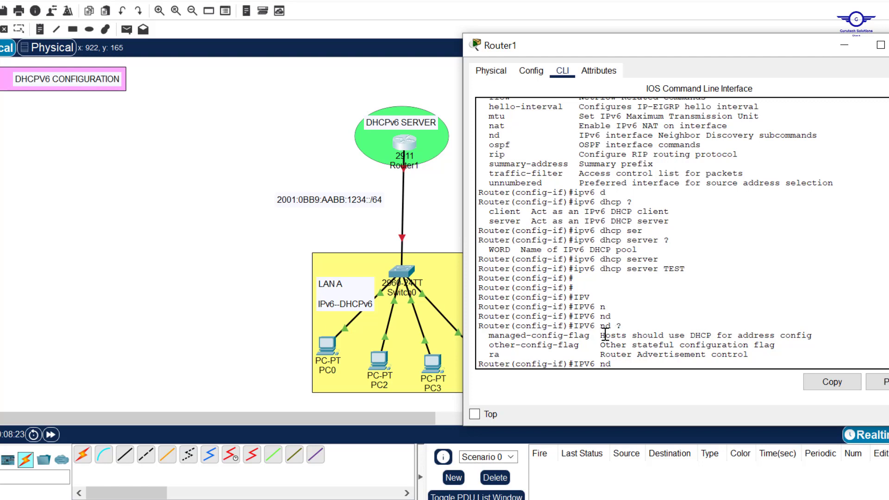
pyautogui.moveTo(600, 335); pyautogui.dragTo(813, 336)
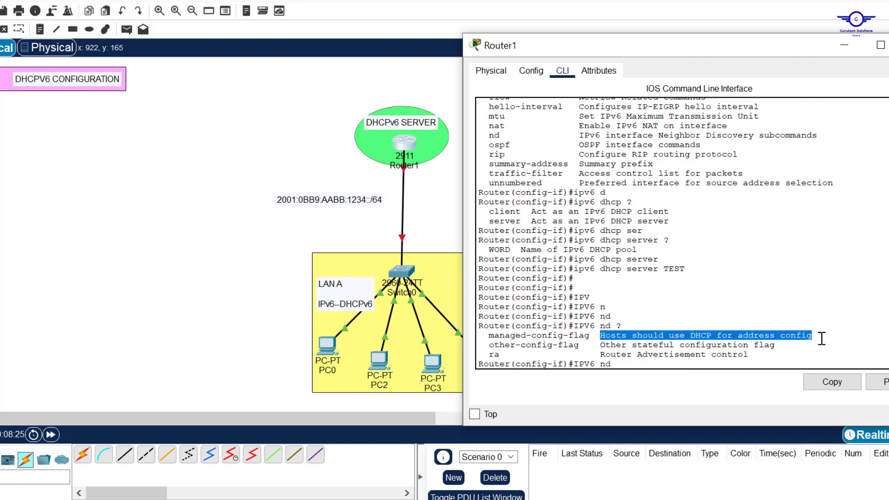
# Enter 'ipv6 nd managed-config-flag' so hosts use DHCP for address configuration
pyautogui.write('ma')
pyautogui.press('Tab')
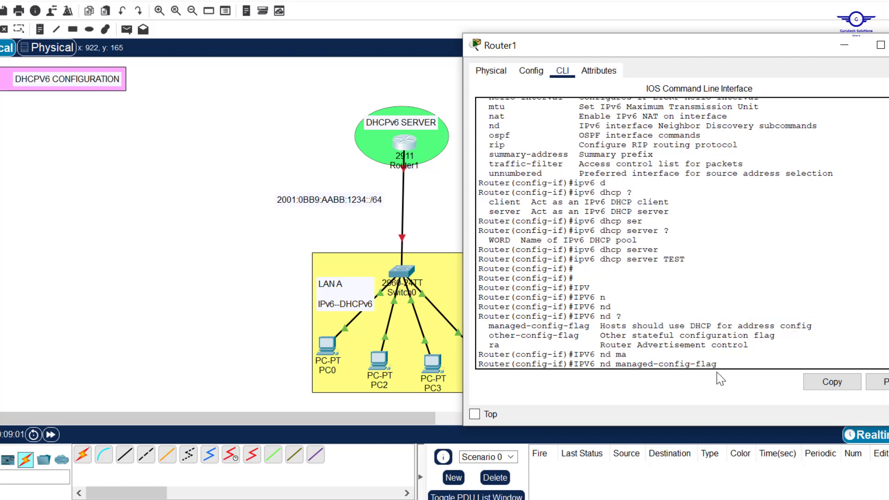
pyautogui.moveTo(716, 364); pyautogui.dragTo(575, 364)
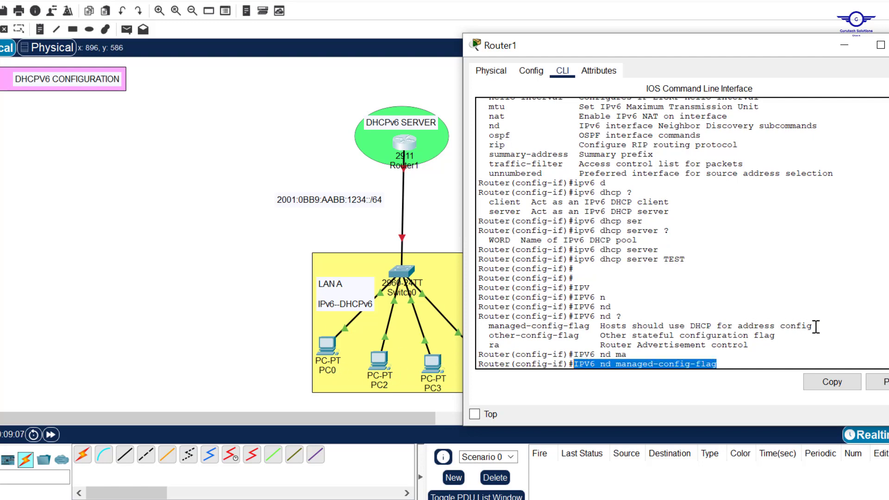
pyautogui.moveTo(812, 325); pyautogui.dragTo(605, 326)
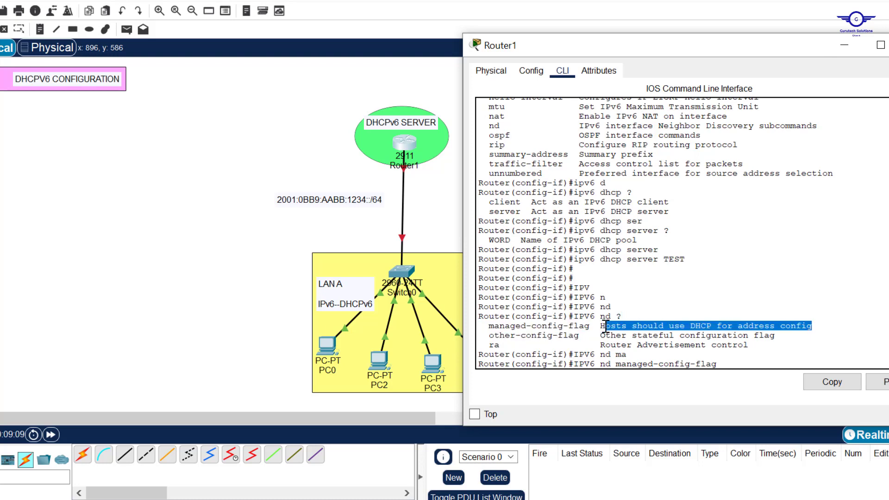
pyautogui.click(733, 363)
pyautogui.press('Return')
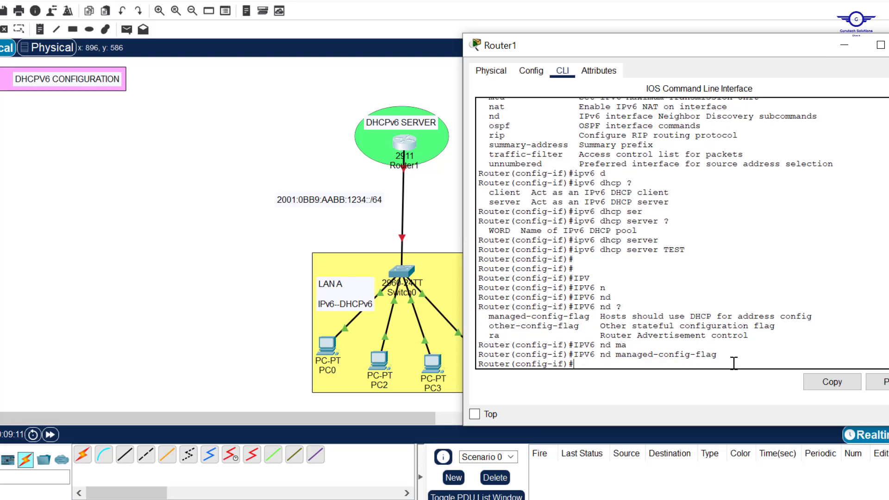
pyautogui.press('Return')
pyautogui.press('Return')
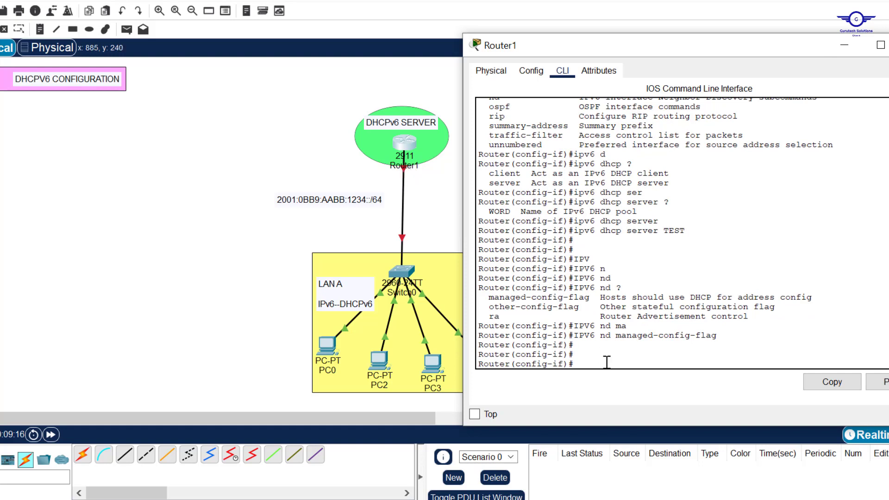
# Run 'no shut' on gig0/0, exit to global config, and save with 'do wr'
pyautogui.write('no shut')
pyautogui.press('Return')
pyautogui.press('Return')
pyautogui.press('Return')
pyautogui.press('Return')
pyautogui.press('Return')
pyautogui.write('ex')
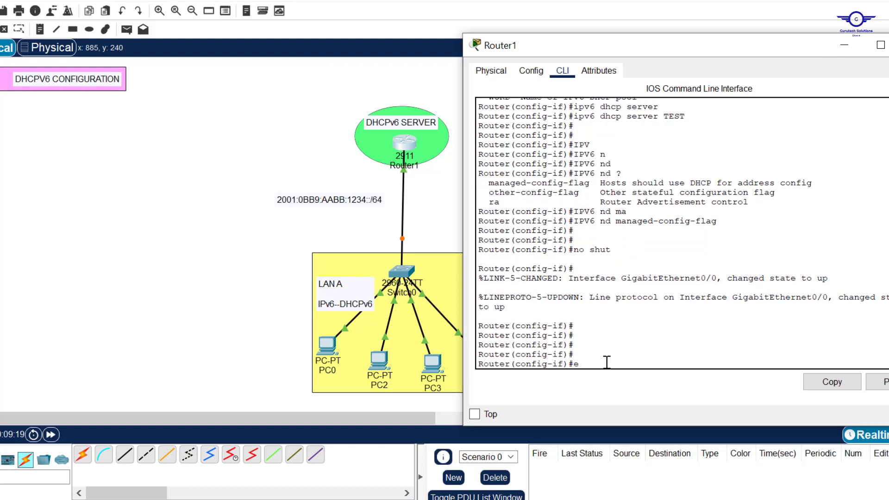
pyautogui.press('Return')
pyautogui.press('Return')
pyautogui.press('Return')
pyautogui.press('Return')
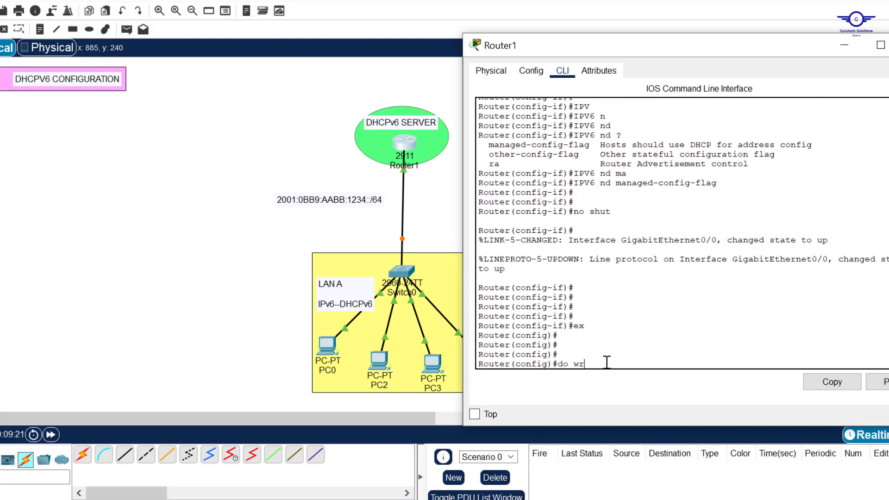
pyautogui.write('do wr')
pyautogui.press('Return')
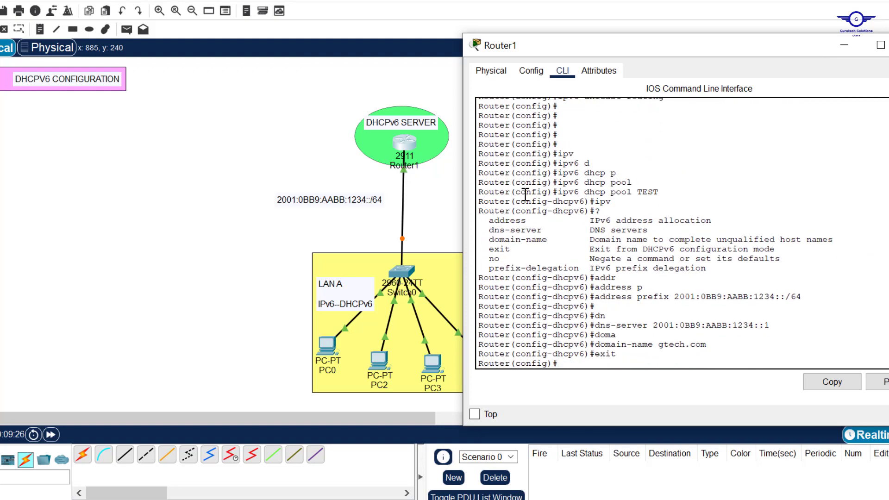
pyautogui.moveTo(667, 192); pyautogui.dragTo(557, 196)
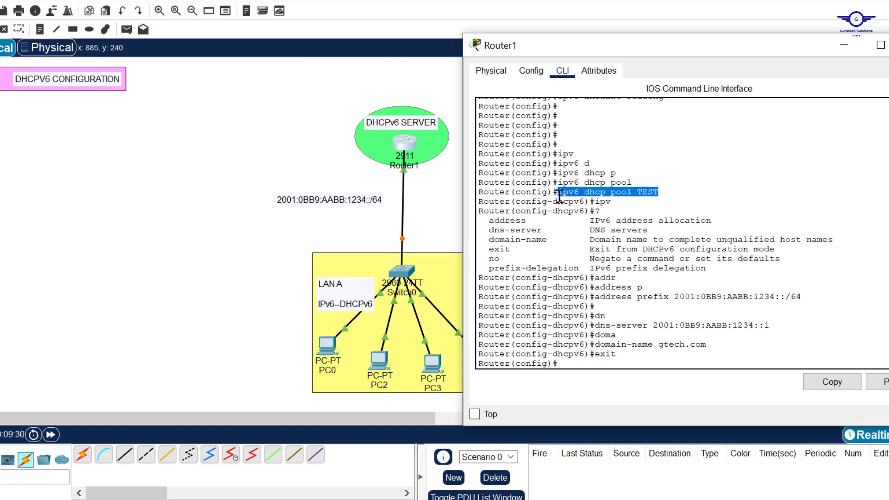
pyautogui.press('Return')
pyautogui.press('Return')
pyautogui.write('do wr')
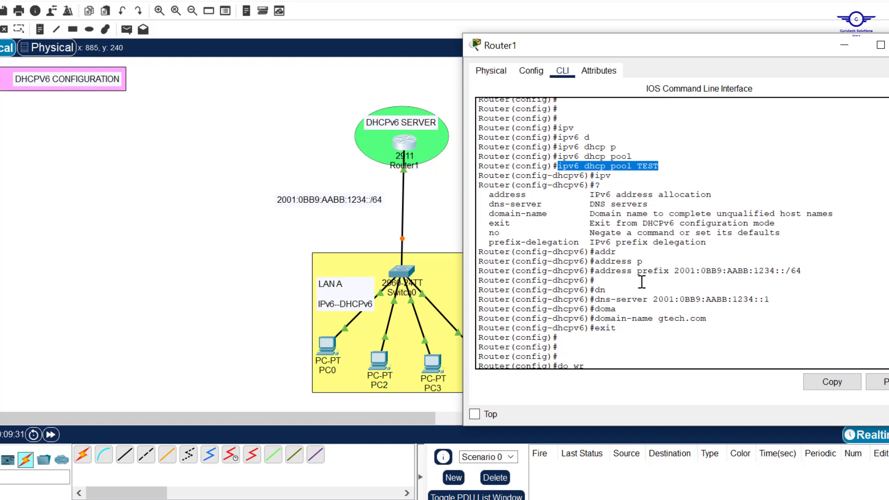
pyautogui.click(819, 272)
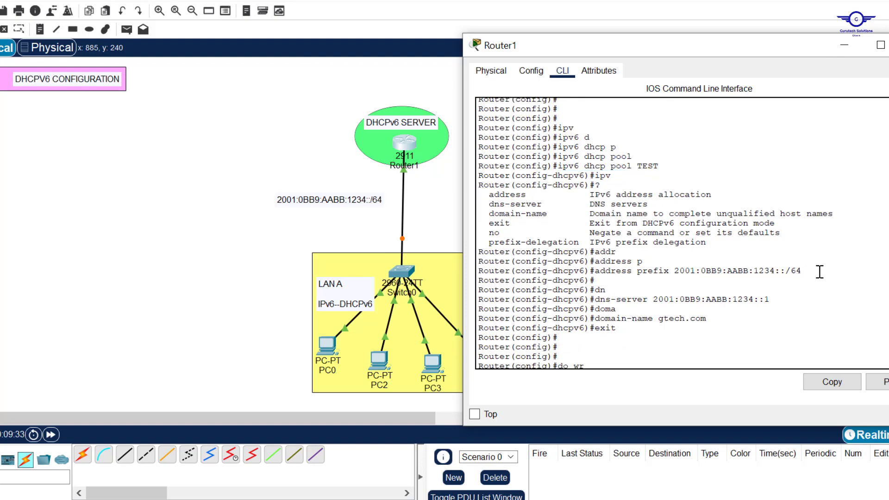
pyautogui.moveTo(819, 272); pyautogui.dragTo(594, 271)
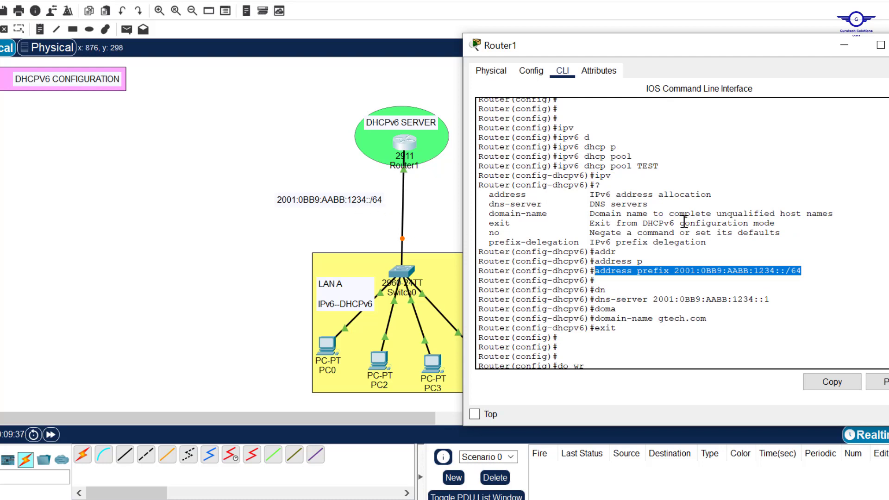
pyautogui.scroll(-2, 683, 224)
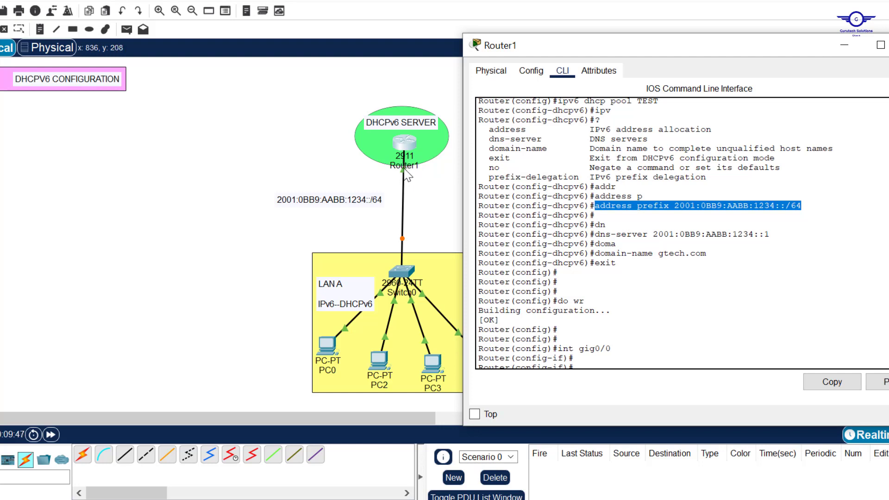
pyautogui.moveTo(769, 232); pyautogui.dragTo(651, 236)
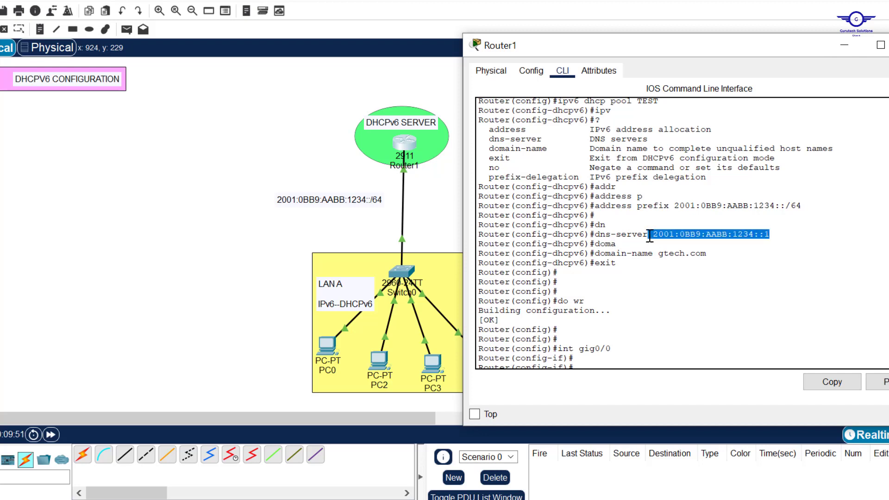
pyautogui.moveTo(710, 256); pyautogui.dragTo(595, 253)
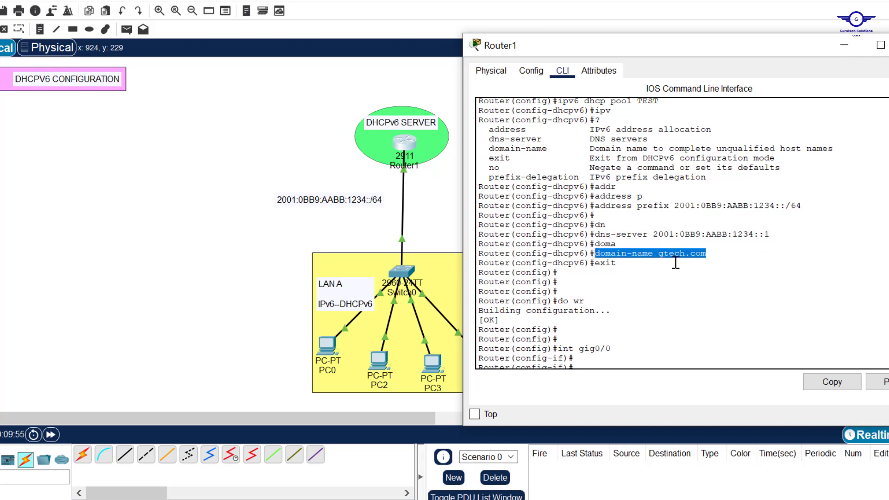
pyautogui.scroll(-4, 675, 258)
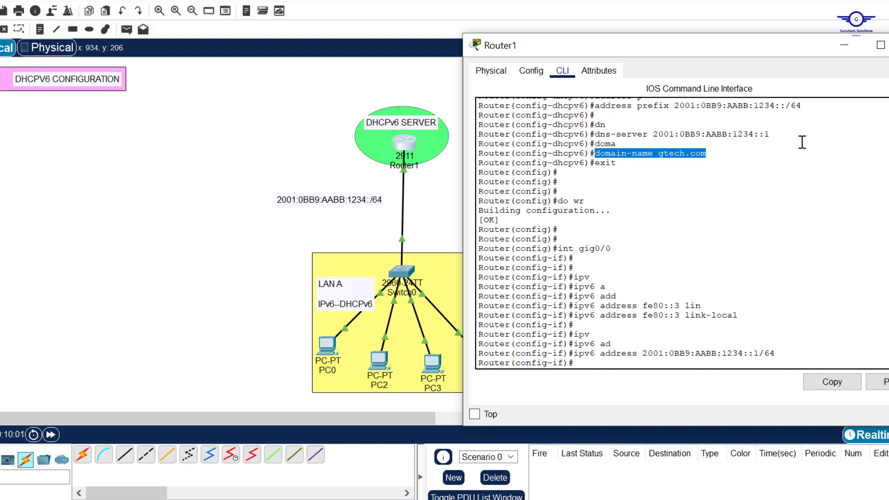
# Review the TEST pool block, fe80::3 link-local and 2001:0BB9:AABB:1234::1/64 address on Router1
pyautogui.scroll(4, 802, 142)
pyautogui.moveTo(804, 260); pyautogui.dragTo(575, 109)
pyautogui.scroll(-5, 679, 242)
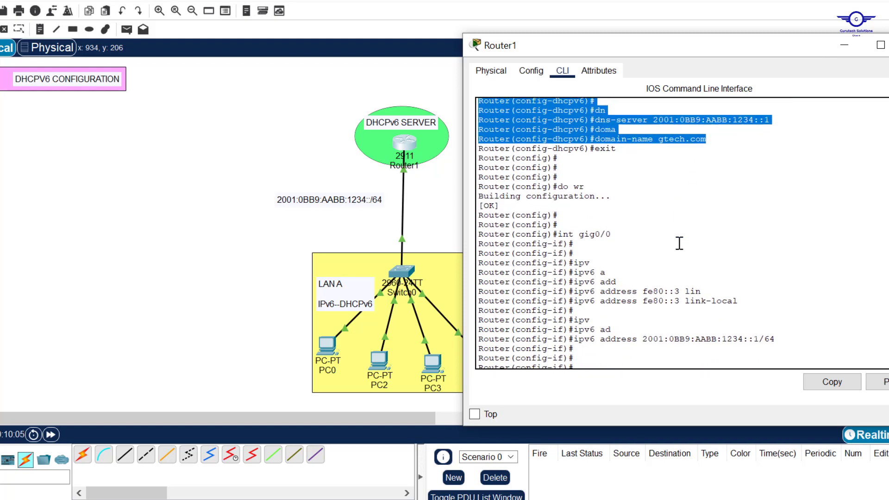
pyautogui.moveTo(743, 300); pyautogui.dragTo(578, 301)
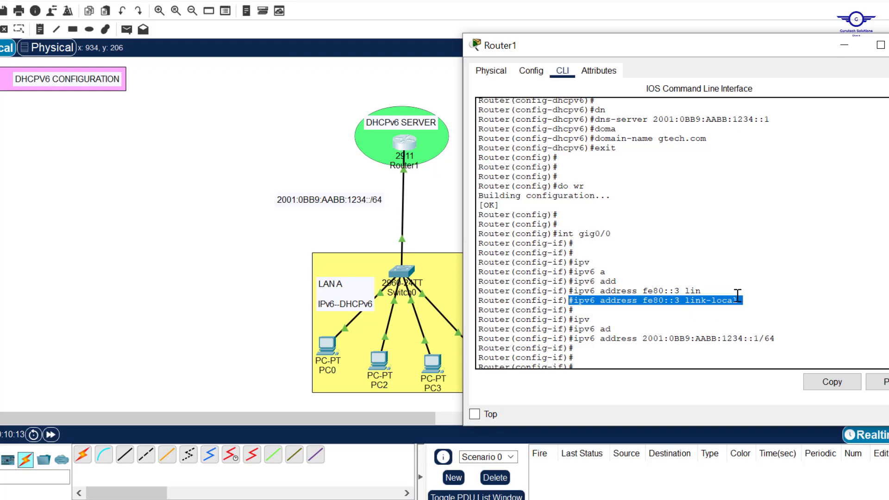
pyautogui.write('?')
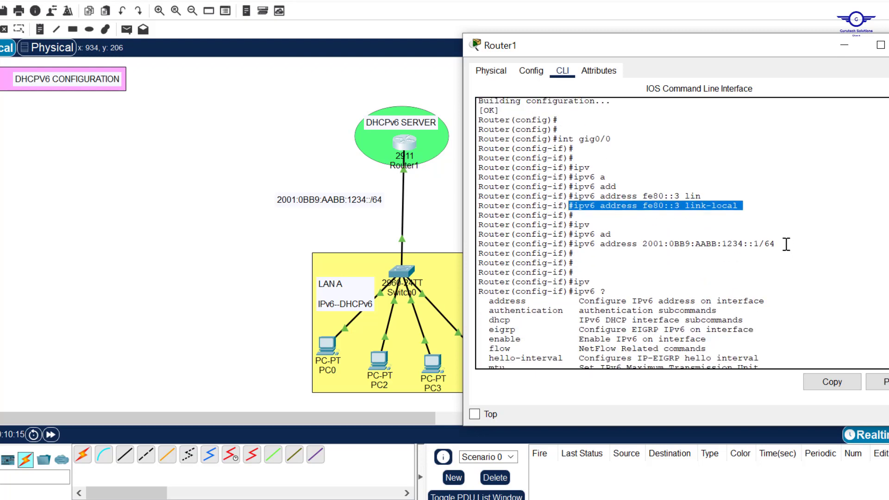
pyautogui.moveTo(778, 244); pyautogui.dragTo(574, 245)
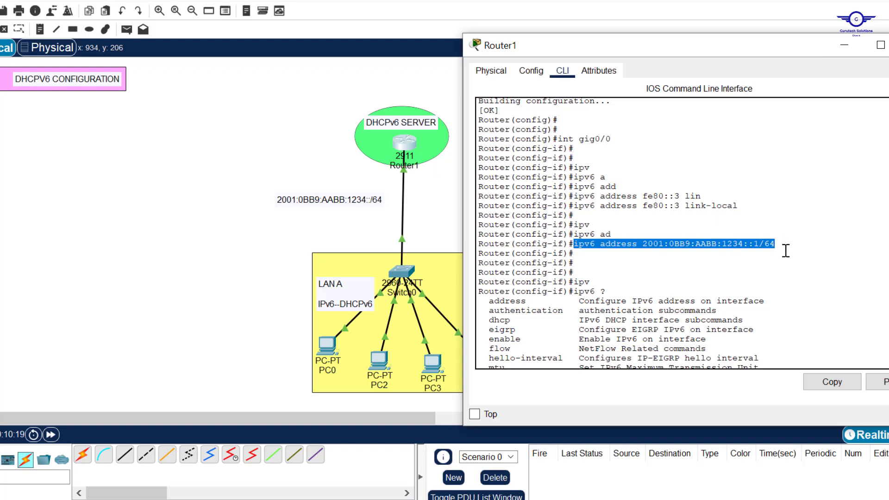
# Review gig0/0's 'ipv6 dhcp server TEST' and 'ipv6 nd managed-config-flag' lines
pyautogui.scroll(-6, 719, 268)
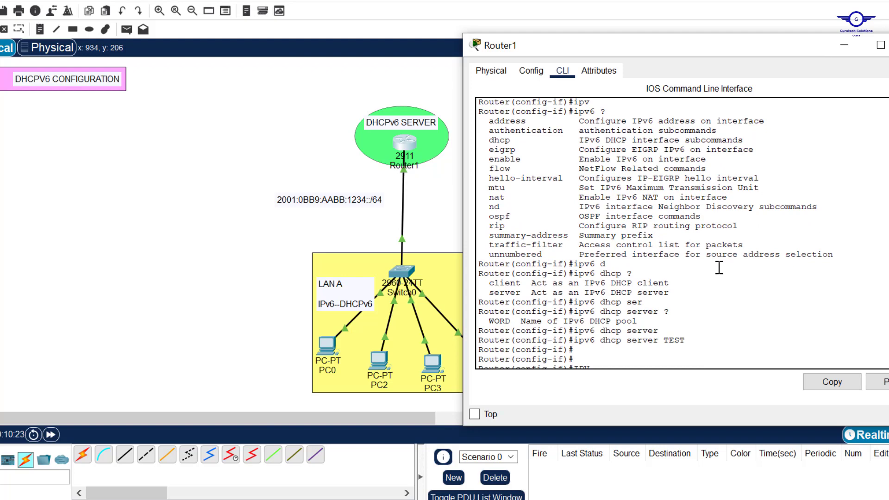
pyautogui.scroll(-1, 719, 268)
pyautogui.moveTo(695, 308); pyautogui.dragTo(578, 311)
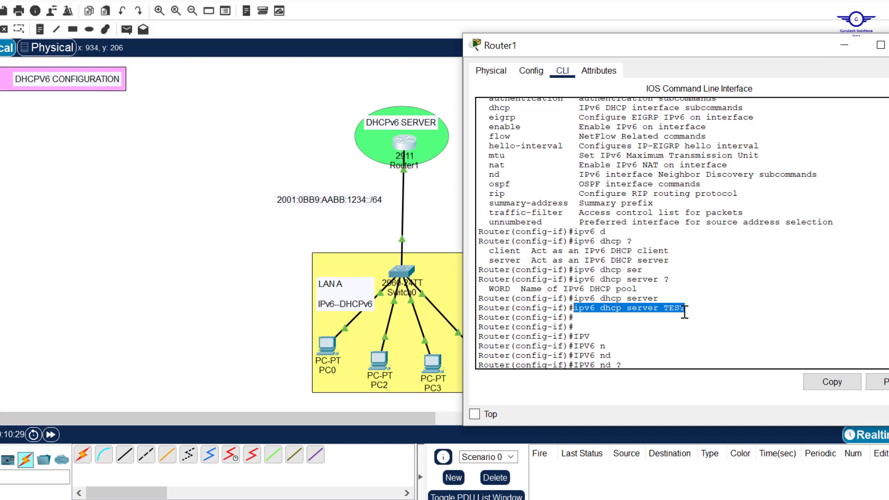
pyautogui.moveTo(688, 310); pyautogui.dragTo(665, 307)
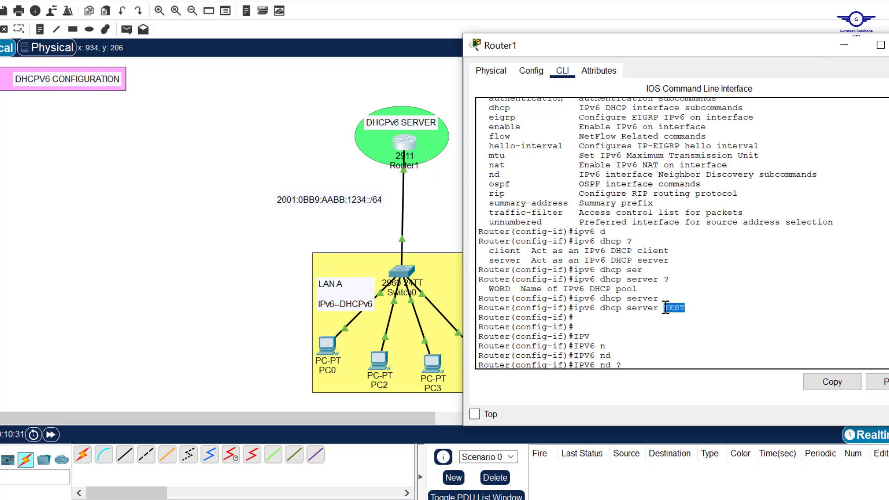
pyautogui.scroll(-3, 699, 300)
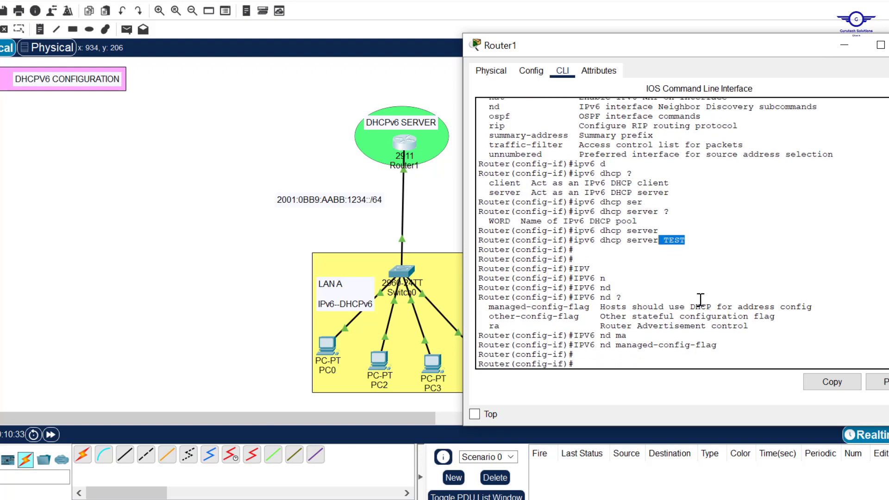
pyautogui.scroll(-1, 700, 301)
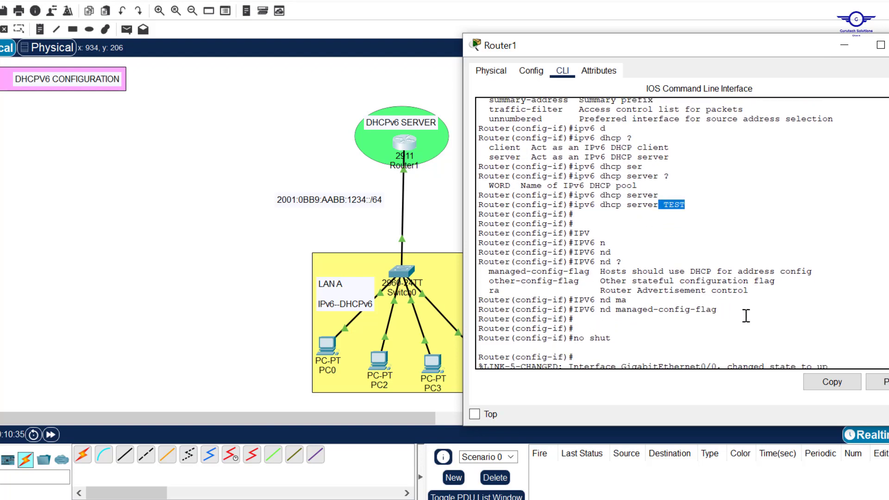
pyautogui.moveTo(694, 315); pyautogui.dragTo(575, 313)
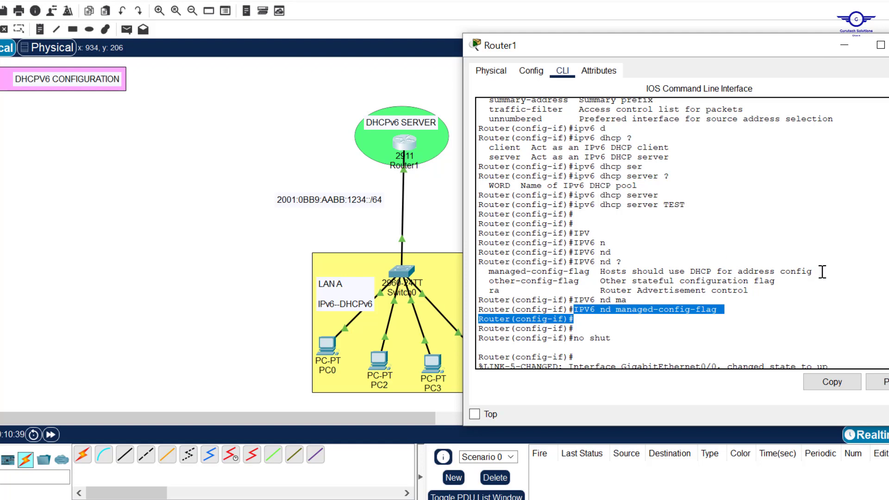
pyautogui.moveTo(817, 271); pyautogui.dragTo(684, 272)
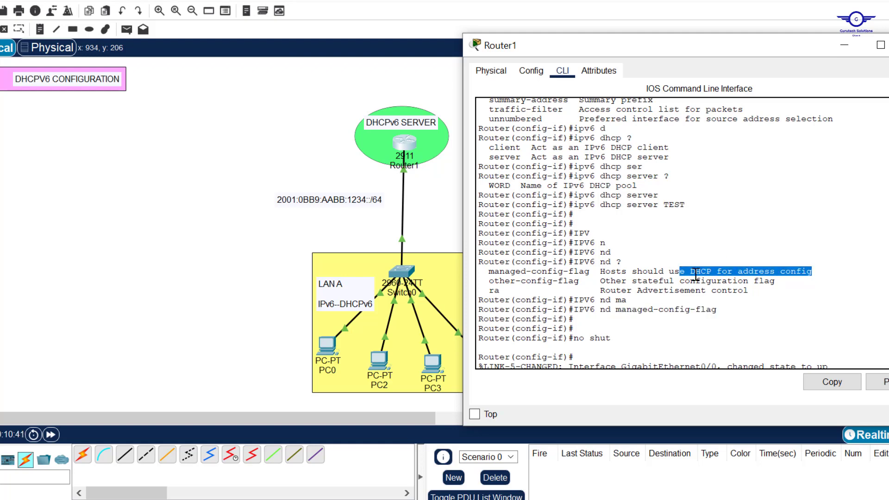
# Run the pending command, exit, and save the configuration with 'do wr'
pyautogui.press('Return')
pyautogui.press('Return')
pyautogui.press('Return')
pyautogui.press('Return')
pyautogui.press('Return')
pyautogui.write('ex')
pyautogui.press('Return')
pyautogui.press('Return')
pyautogui.press('Return')
pyautogui.press('Return')
pyautogui.write('do wr')
pyautogui.press('Return')
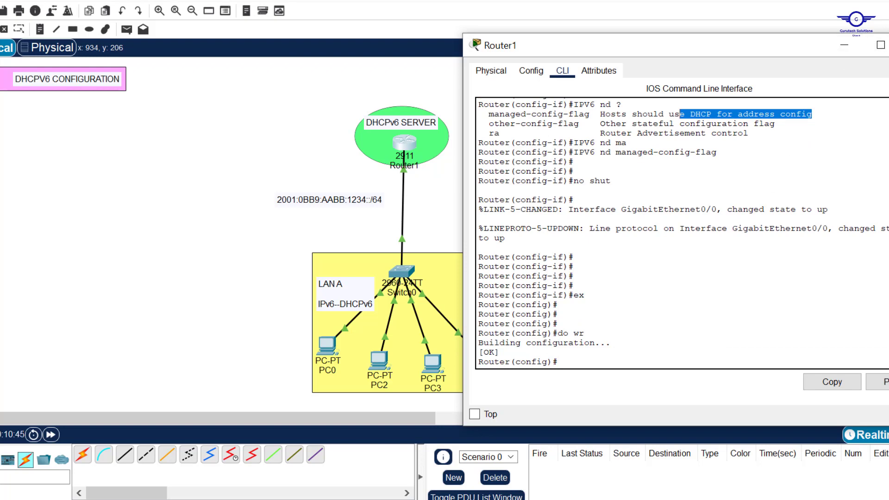
# Set PC0's IPv6 gateway and DNS configuration to Automatic
pyautogui.click(887, 45)
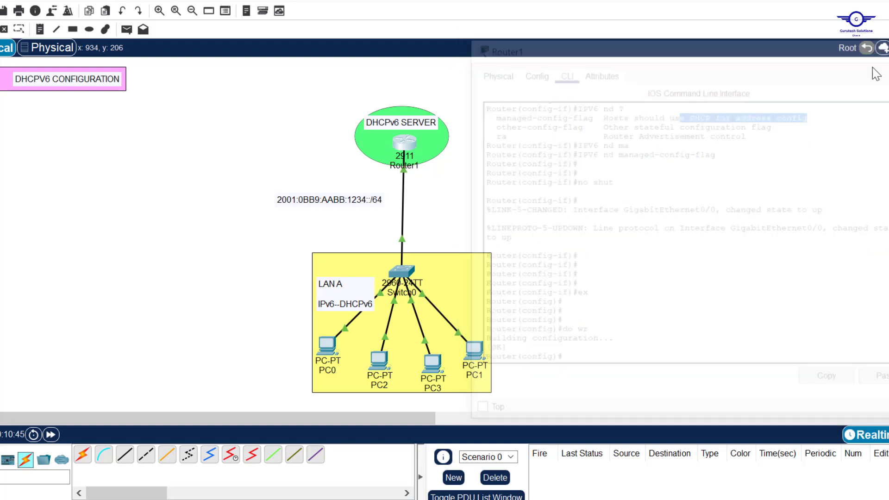
pyautogui.click(326, 347)
pyautogui.click(388, 9)
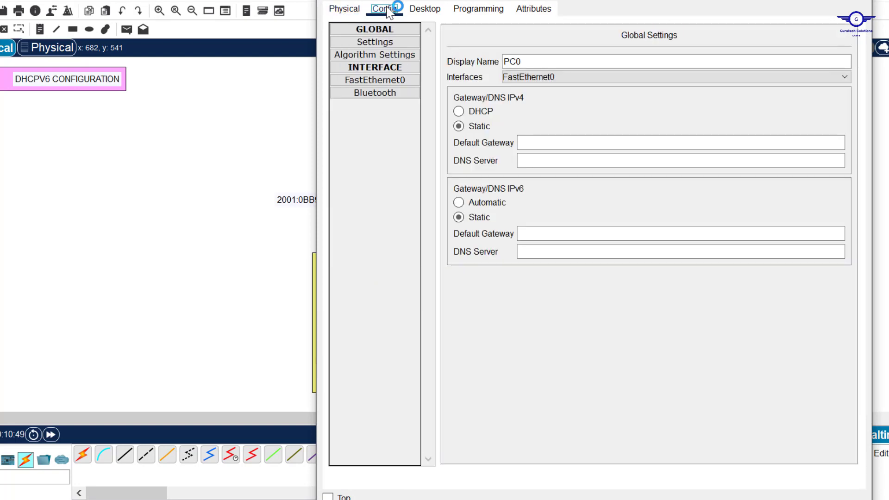
pyautogui.click(458, 202)
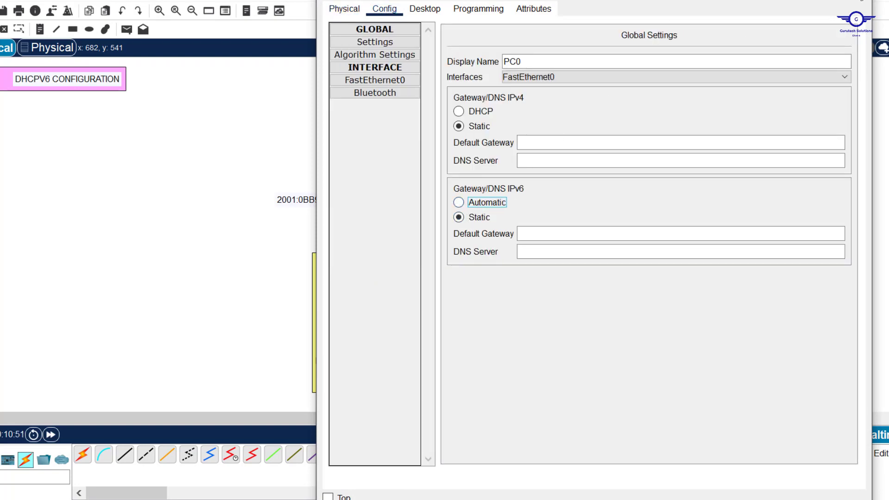
# Confirm PC0 got 2001:BB9:AABB:1234:3CFA:10C6:234:234 with gateway FE80::3, then reopen Router1's CLI
pyautogui.click(425, 9)
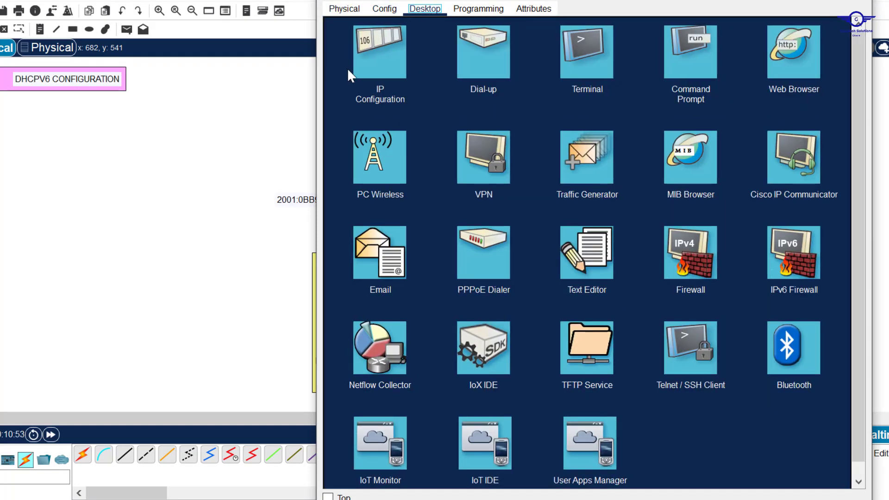
pyautogui.click(347, 69)
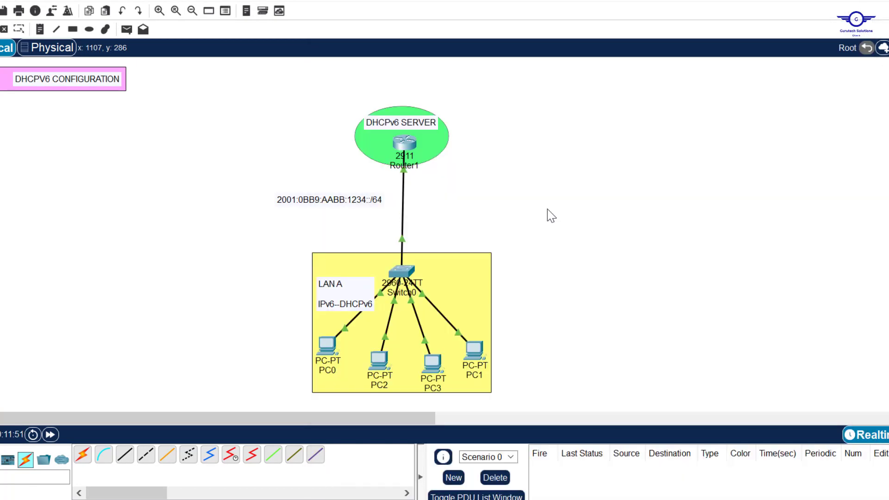
pyautogui.click(327, 349)
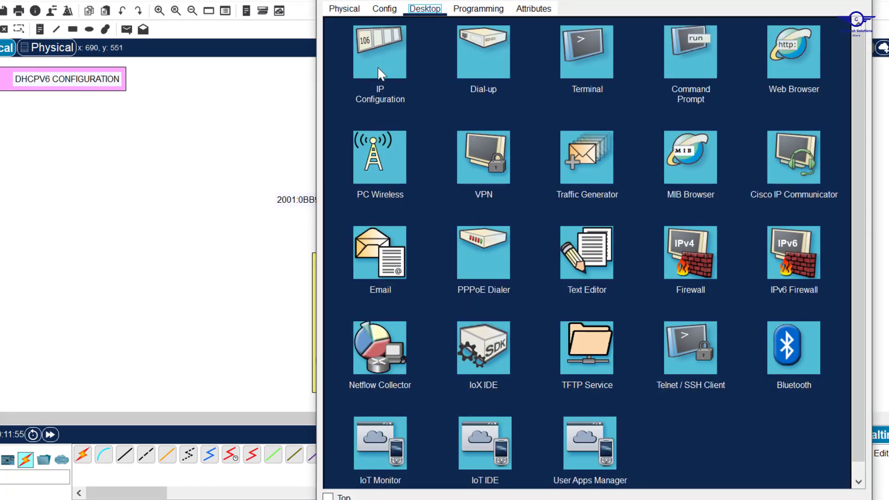
pyautogui.click(378, 67)
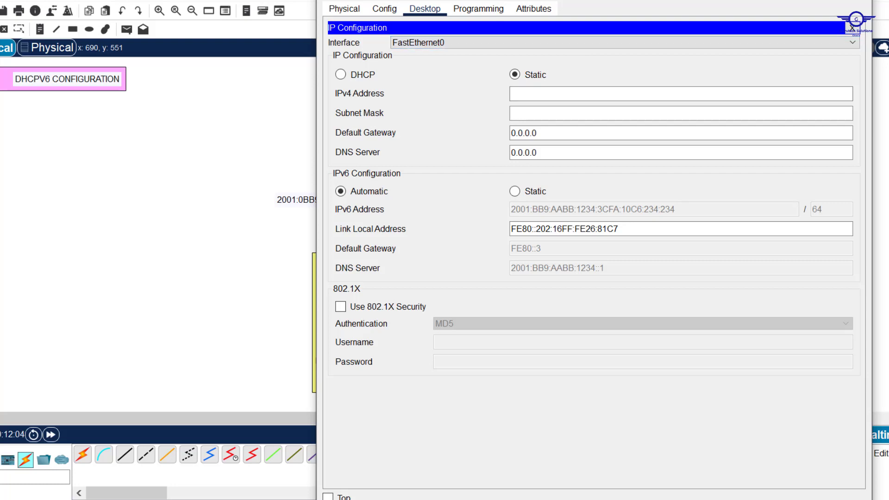
pyautogui.moveTo(509, 2); pyautogui.dragTo(600, 40)
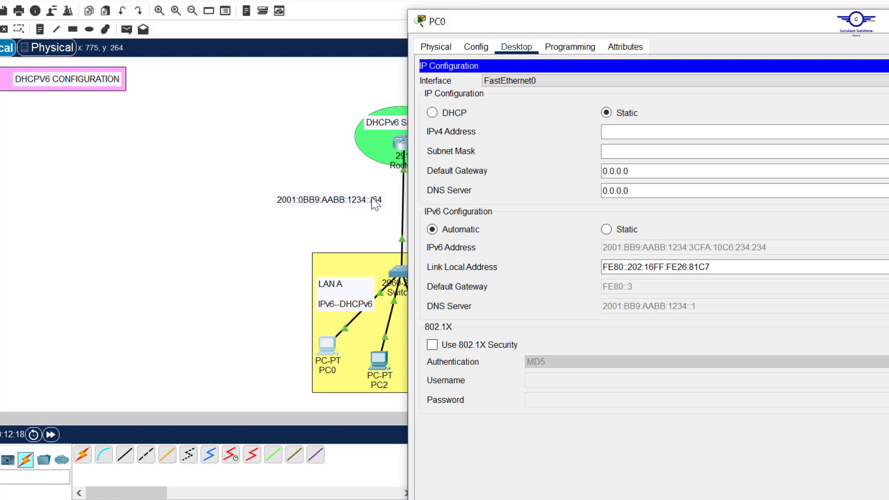
pyautogui.click(288, 149)
pyautogui.click(406, 146)
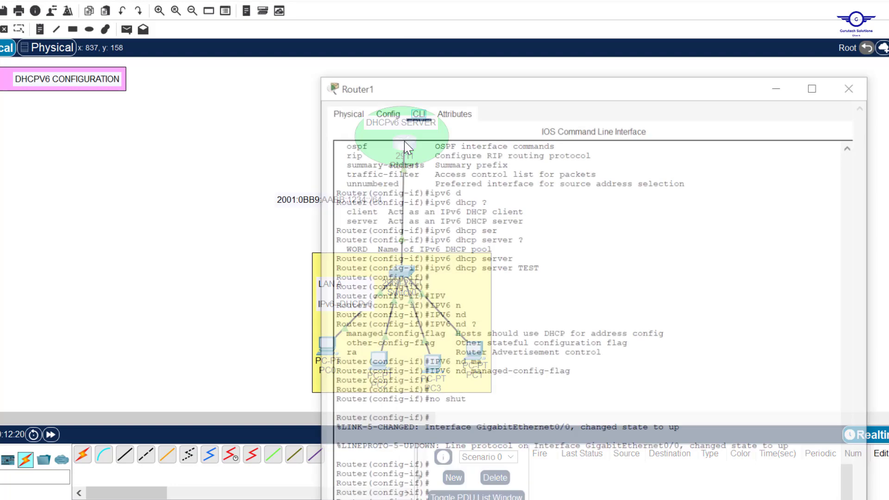
# Check the fe80::3 link-local line in Router1's configuration and close its CLI
pyautogui.scroll(8, 542, 172)
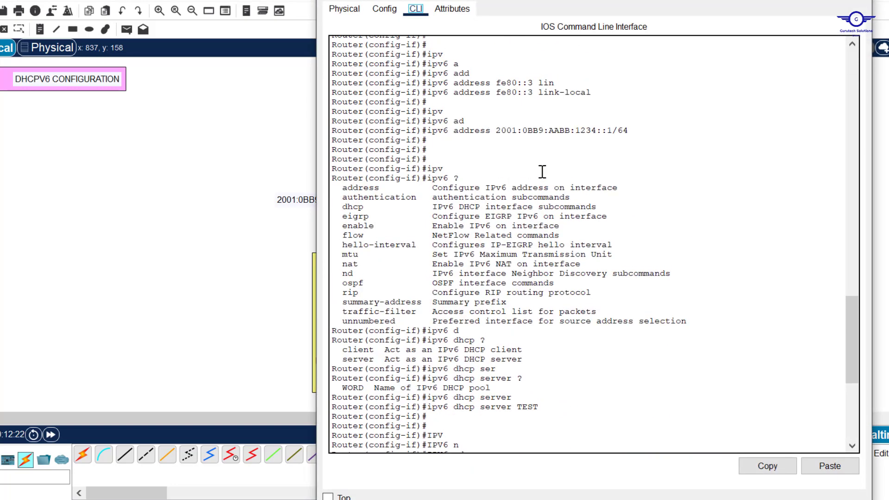
pyautogui.scroll(1, 559, 129)
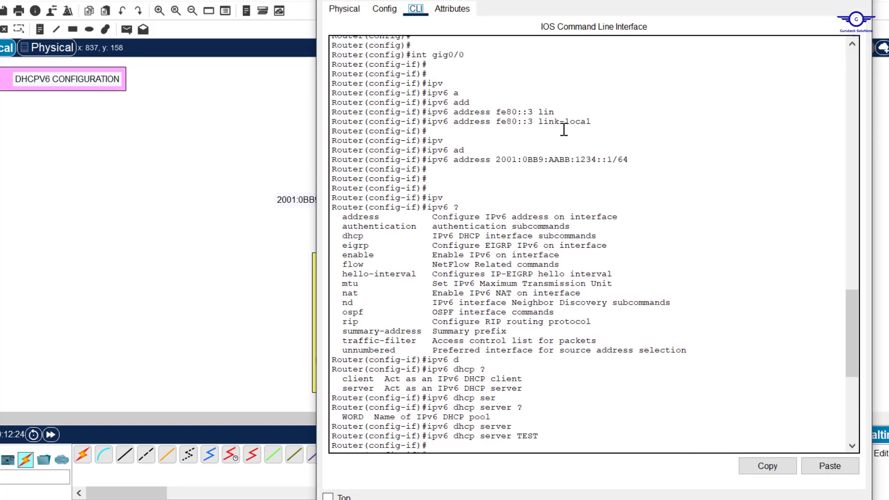
pyautogui.moveTo(601, 127); pyautogui.dragTo(494, 121)
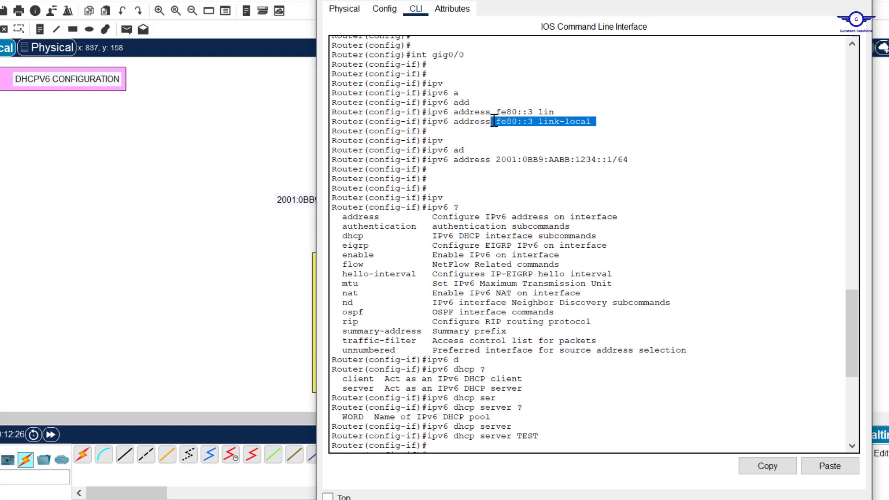
pyautogui.hotkey('alt', 'F4')
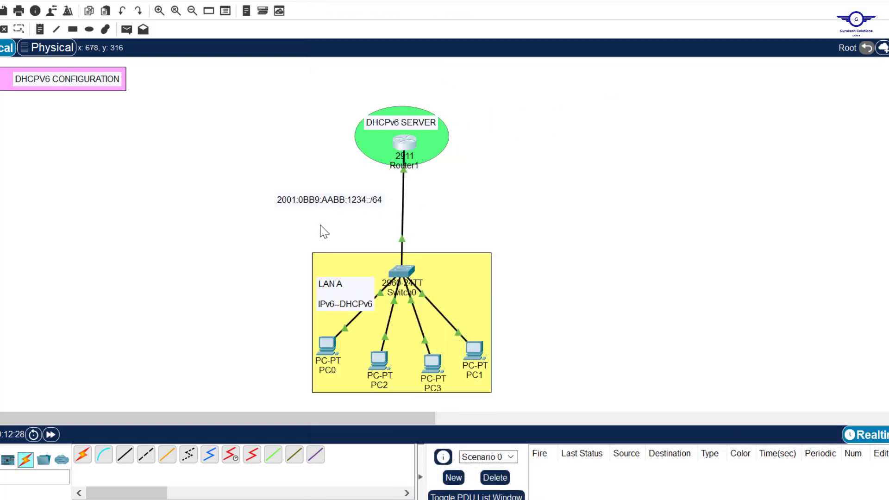
# Check the DHCPv6 addresses and DNS on PC2, PC3 and PC1 in turn
pyautogui.click(378, 358)
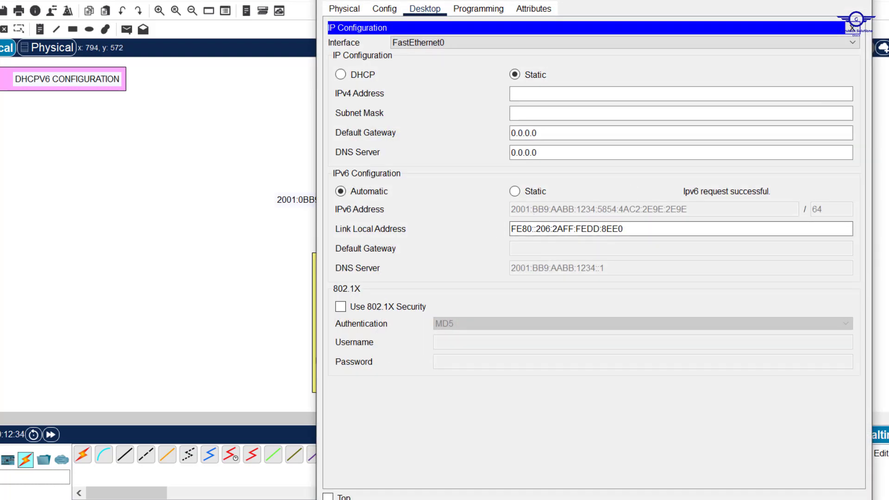
pyautogui.click(851, 28)
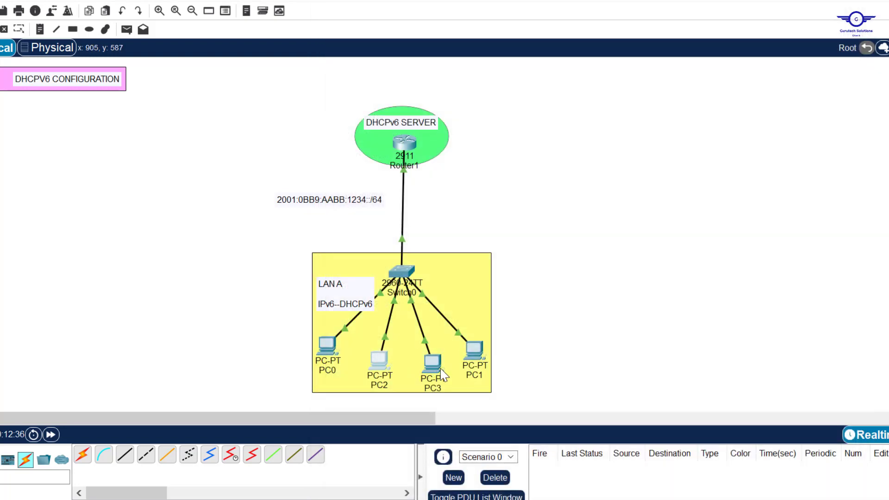
pyautogui.click(433, 366)
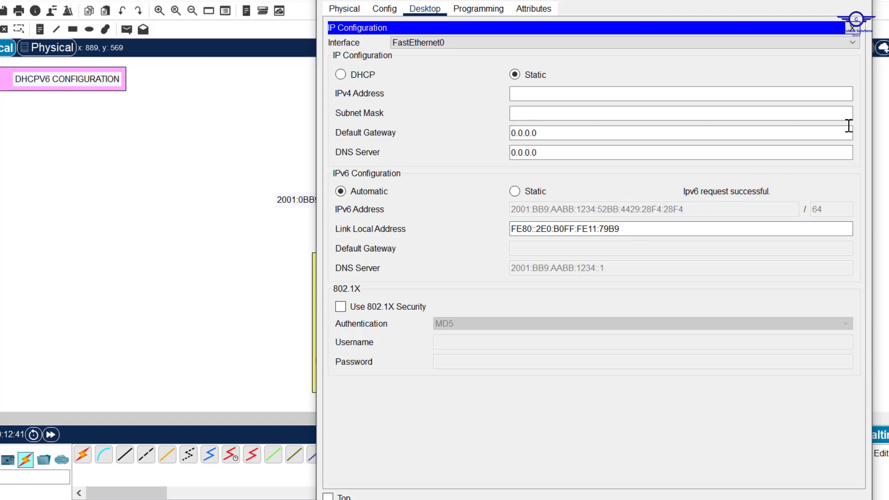
pyautogui.click(853, 1)
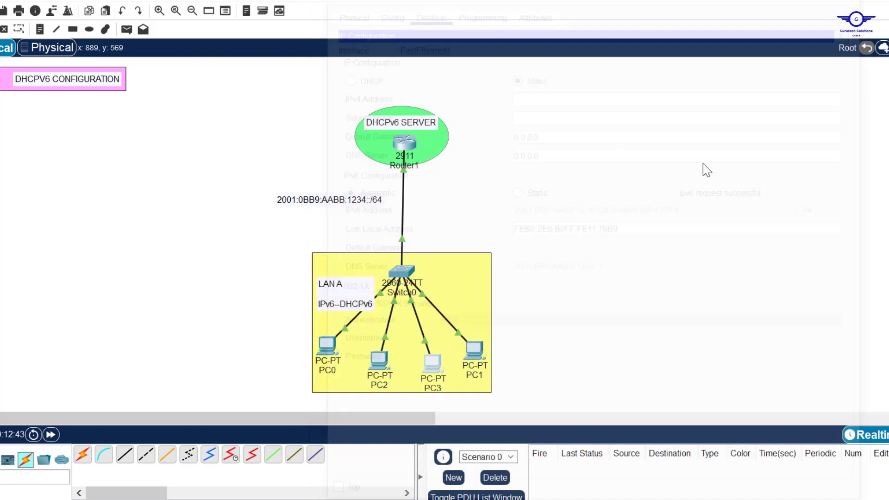
pyautogui.click(474, 355)
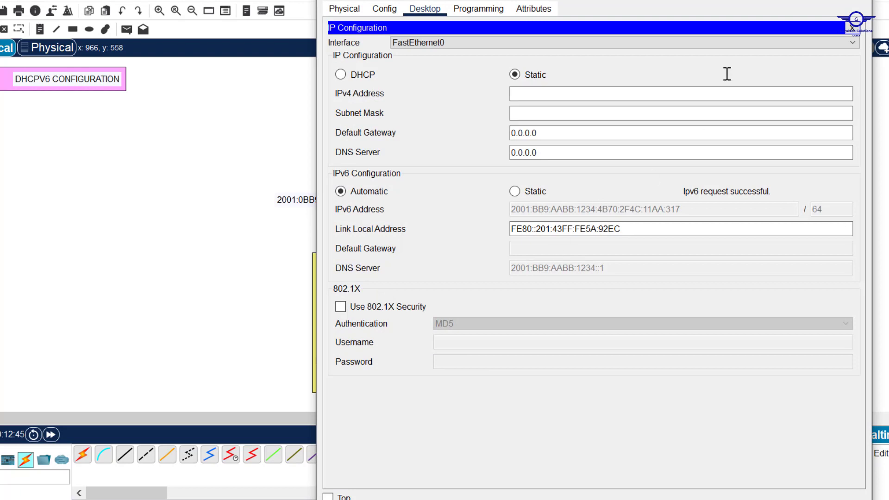
pyautogui.click(850, 1)
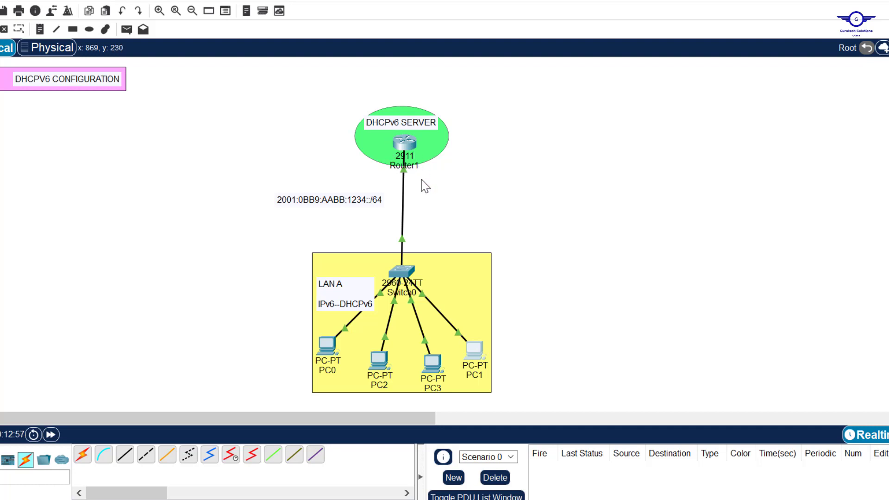
# Fill cell G16, 'DHCPv6 Server Parts 1-2', with yellow
pyautogui.moveTo(269, 238); pyautogui.dragTo(566, 411)
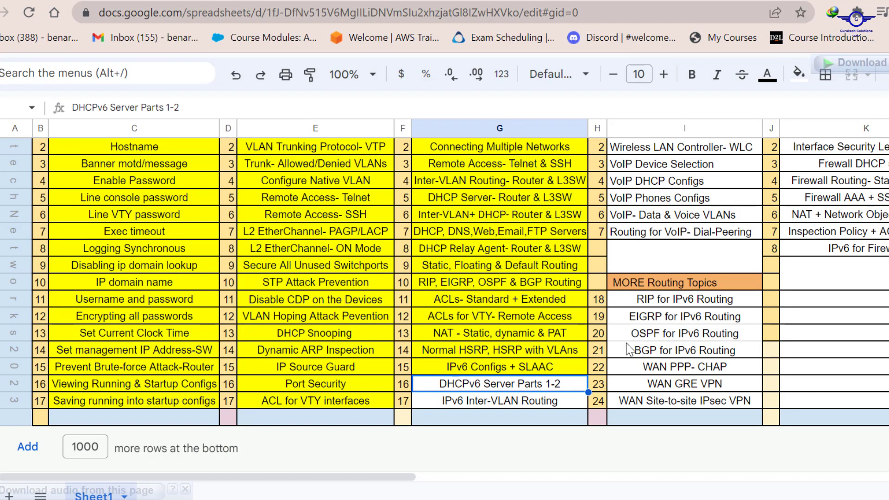
pyautogui.click(798, 74)
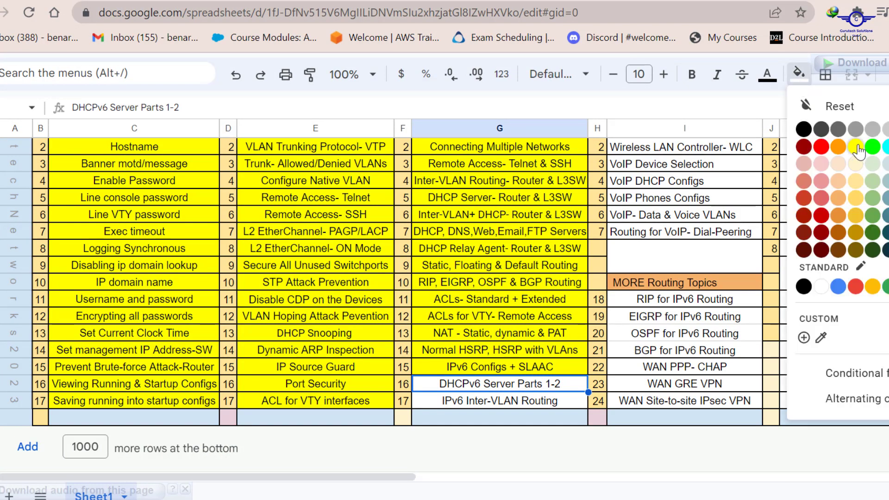
pyautogui.click(855, 147)
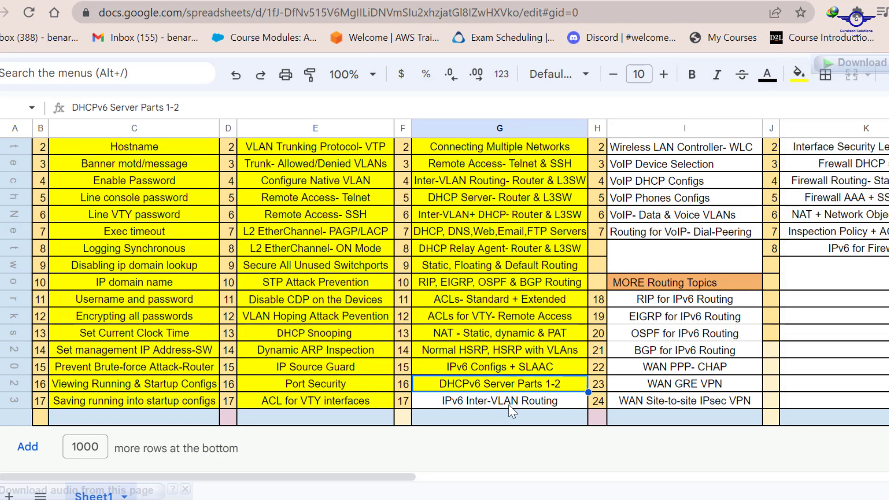